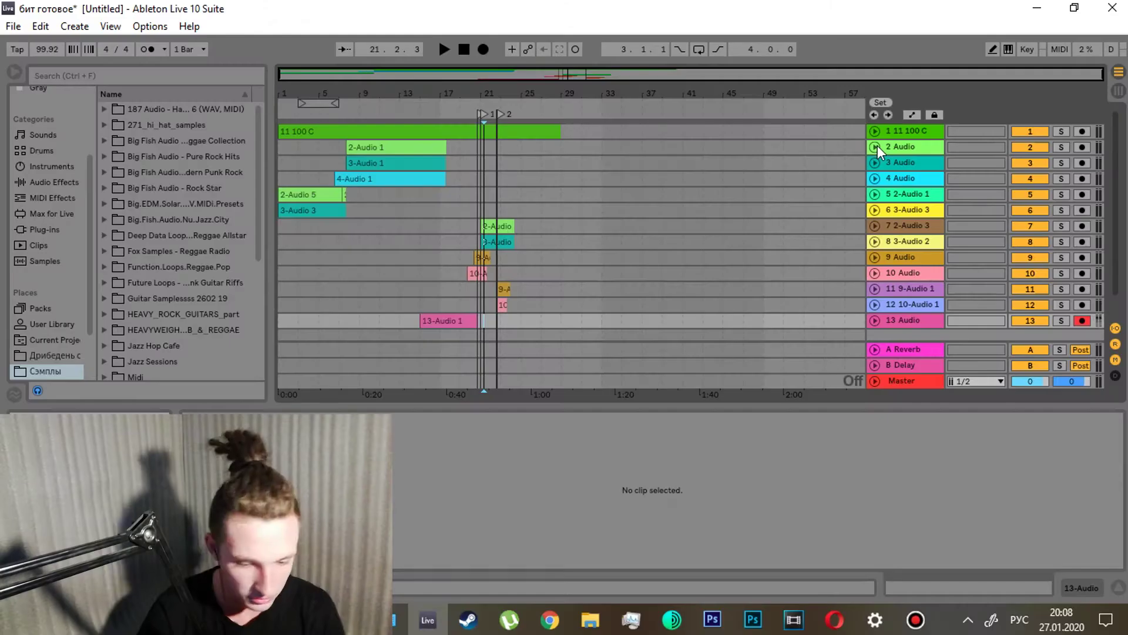
# Unfold track 2, mute tracks 3 and 4, and play the 2-Audio 1 vocal from near its start
pyautogui.click(874, 147)
pyautogui.click(361, 187)
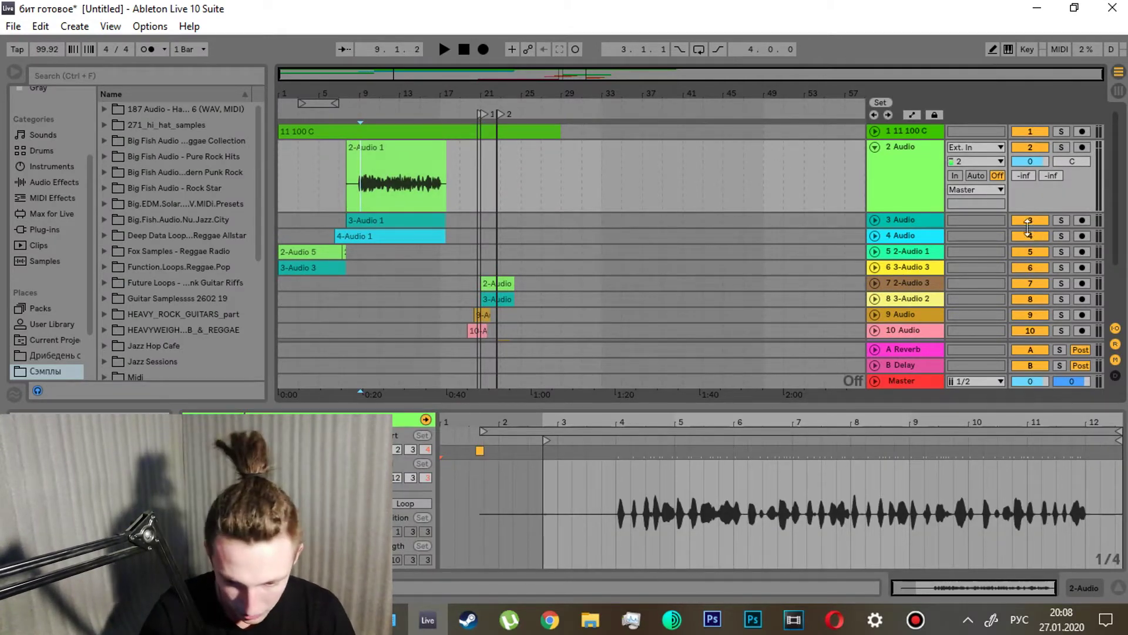
pyautogui.click(1031, 238)
pyautogui.click(356, 187)
pyautogui.click(902, 179)
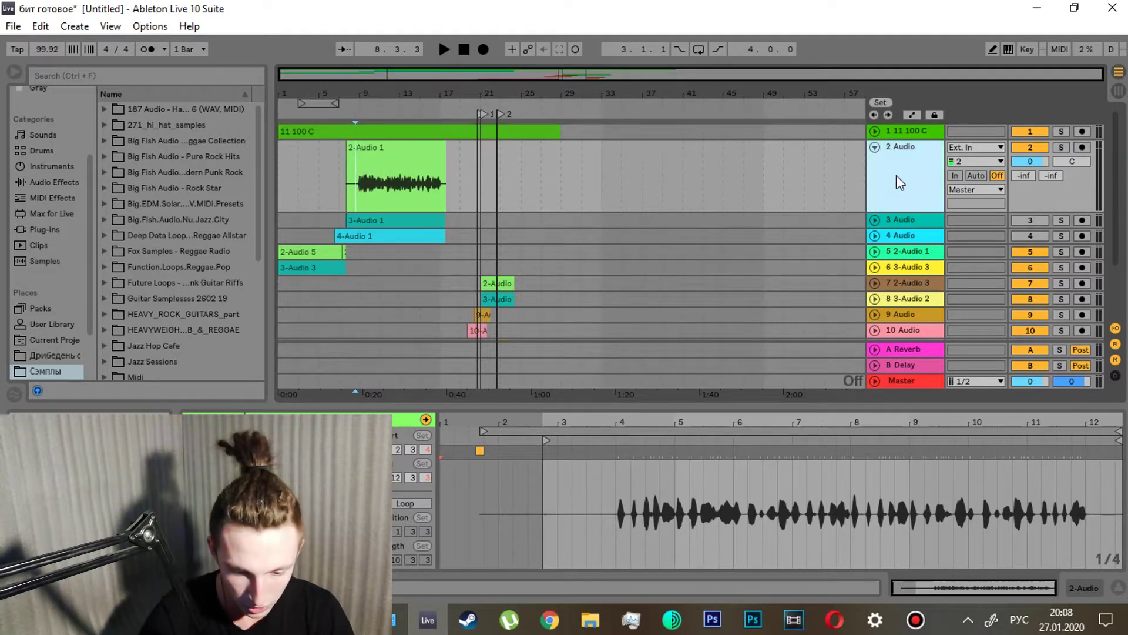
pyautogui.click(917, 189)
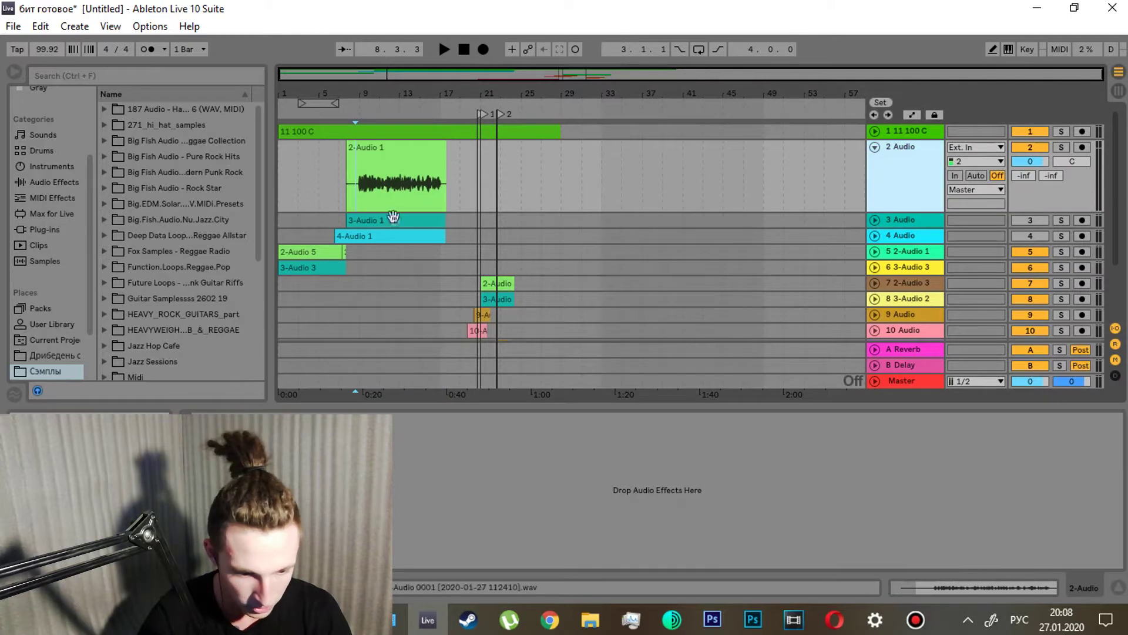
pyautogui.click(357, 185)
pyautogui.press('space')
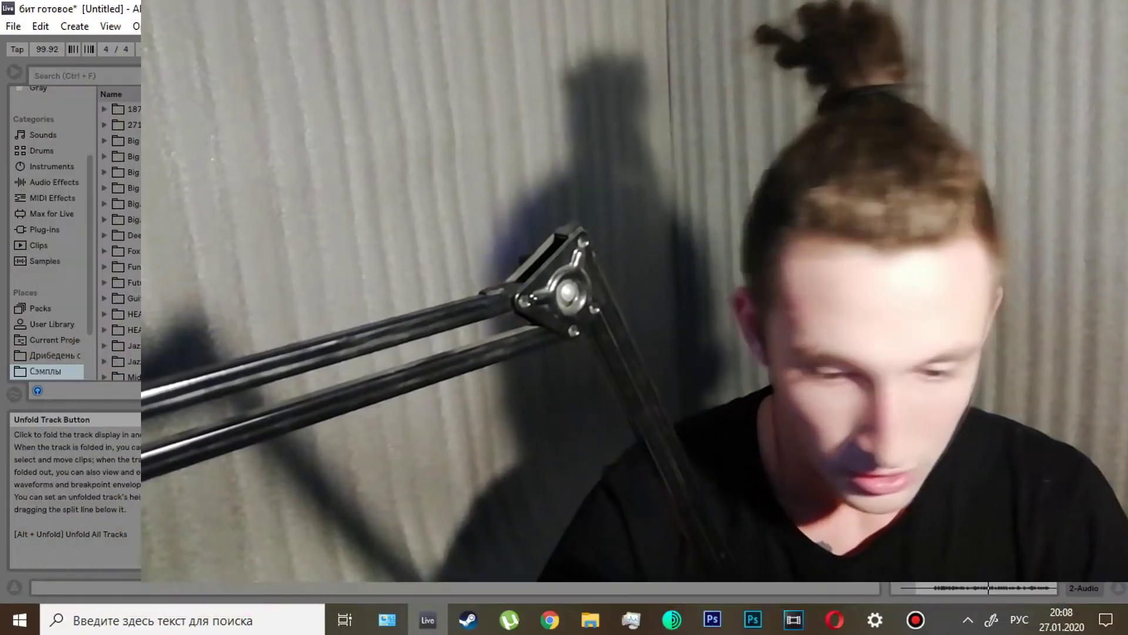
# Fold track 2, unmute tracks 3 and 4, and listen to the vocal tracks together
pyautogui.click(878, 151)
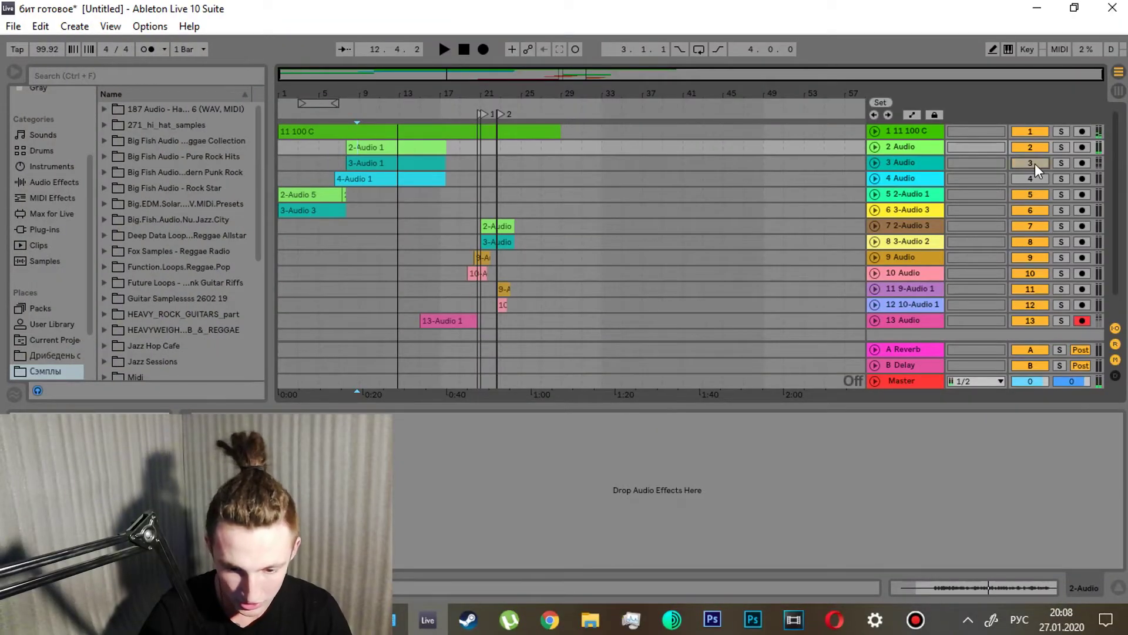
pyautogui.press('space')
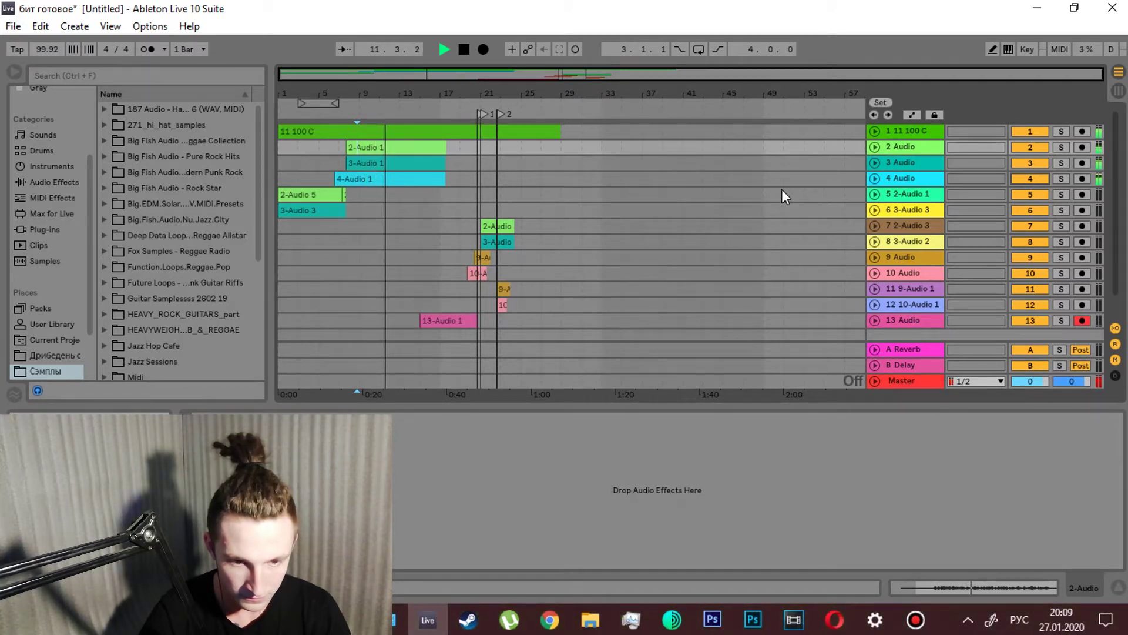
pyautogui.press('space')
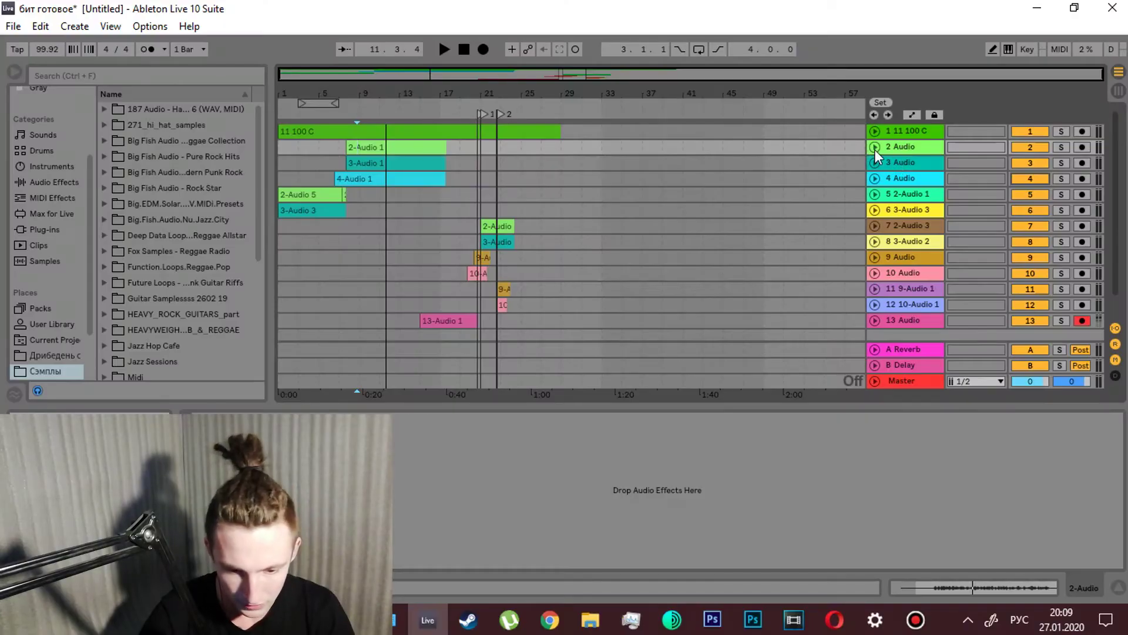
# Consolidate the clips on tracks 2 to 13 from bar 1 to about bar 27 into one full-length clip per track
pyautogui.click(875, 147)
pyautogui.click(875, 147)
pyautogui.moveTo(549, 144); pyautogui.dragTo(287, 315)
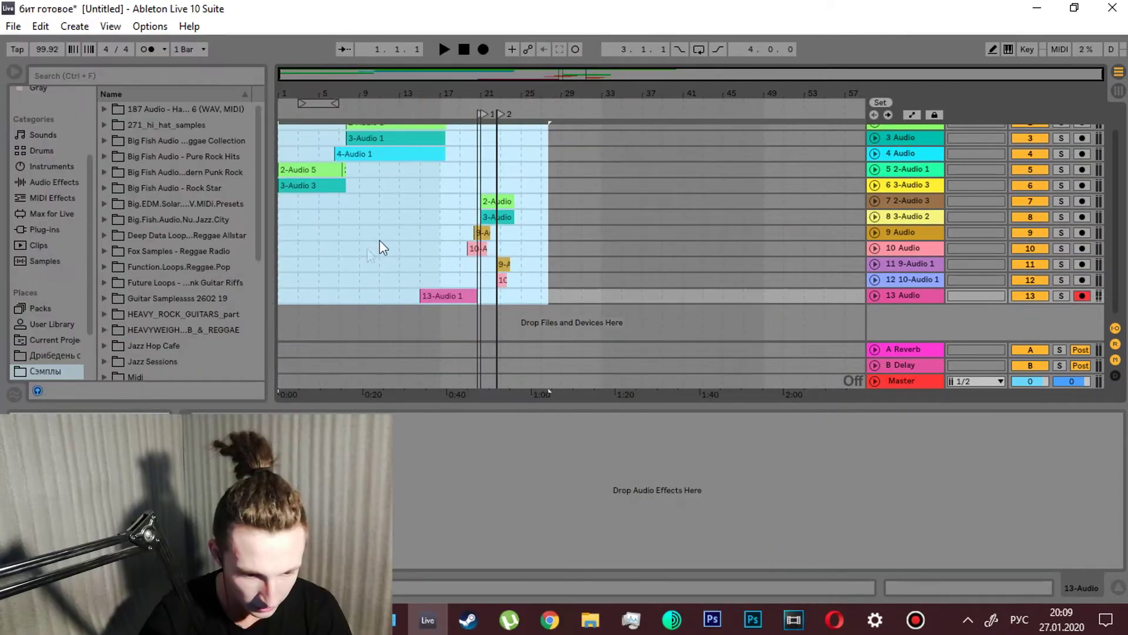
pyautogui.rightClick(381, 236)
pyautogui.click(446, 370)
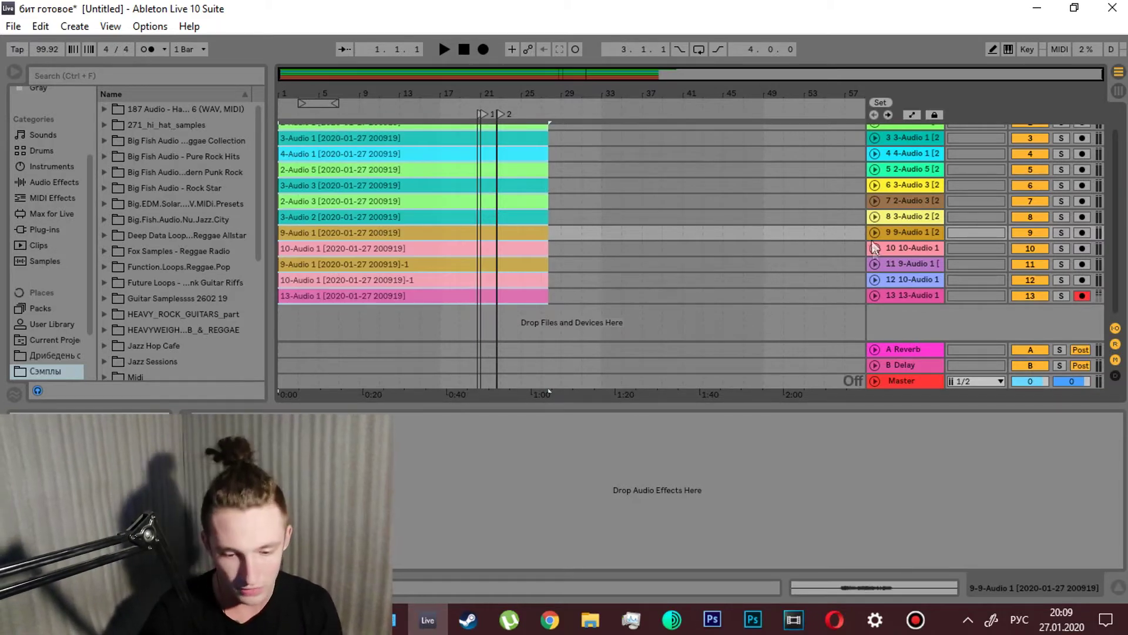
# Unfold track 2 to inspect the consolidated vocal's waveform, and fold it again
pyautogui.scroll(3, 1117, 235)
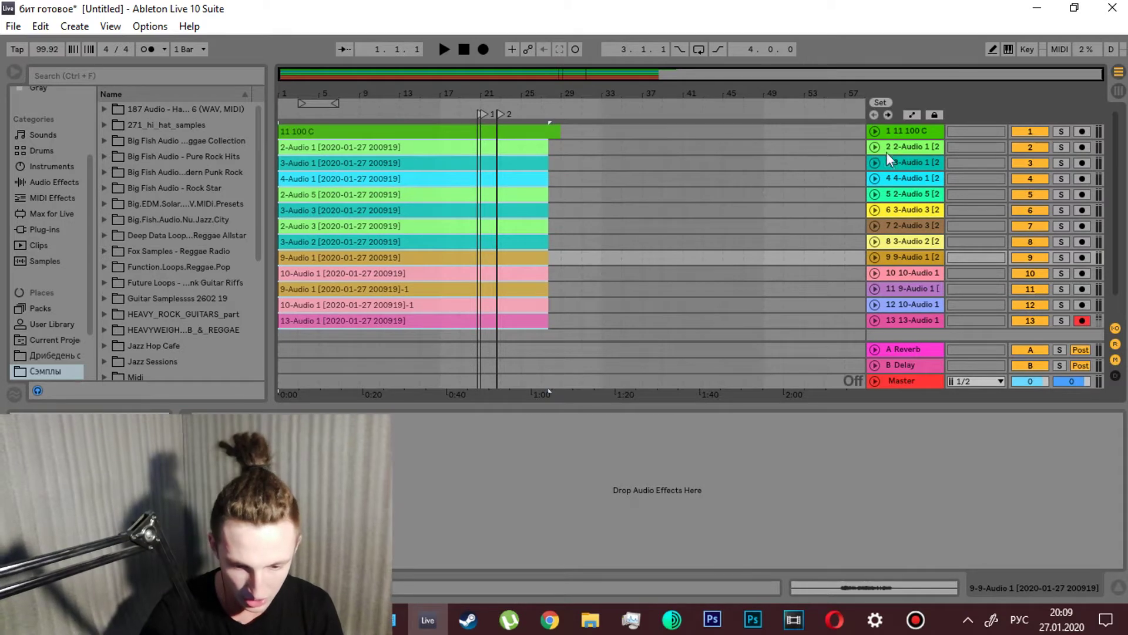
pyautogui.click(876, 149)
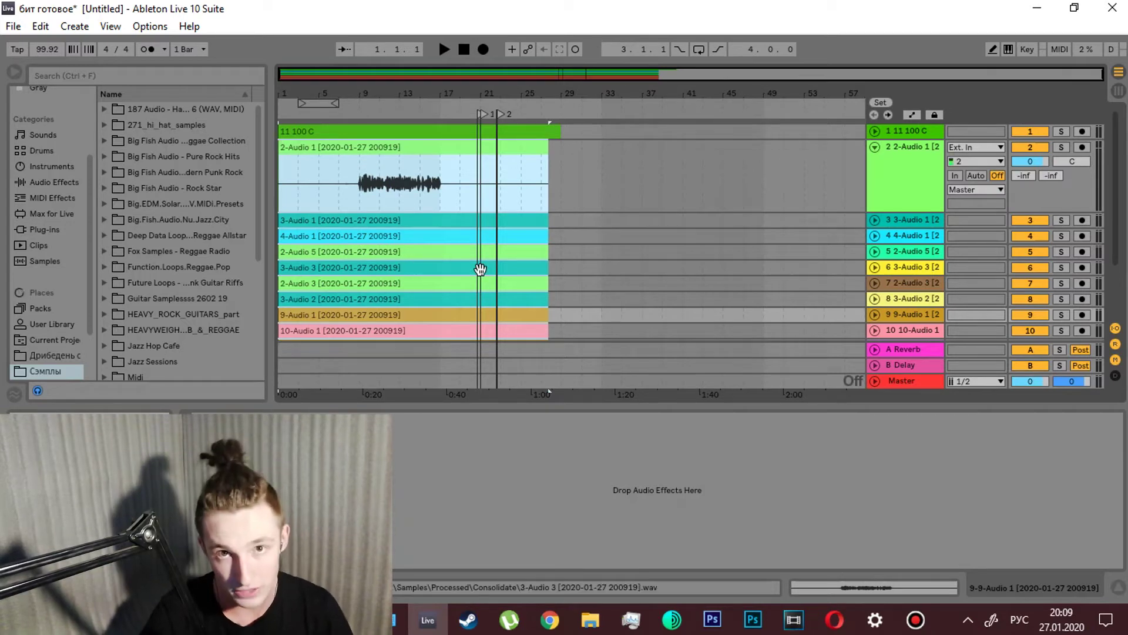
pyautogui.click(875, 147)
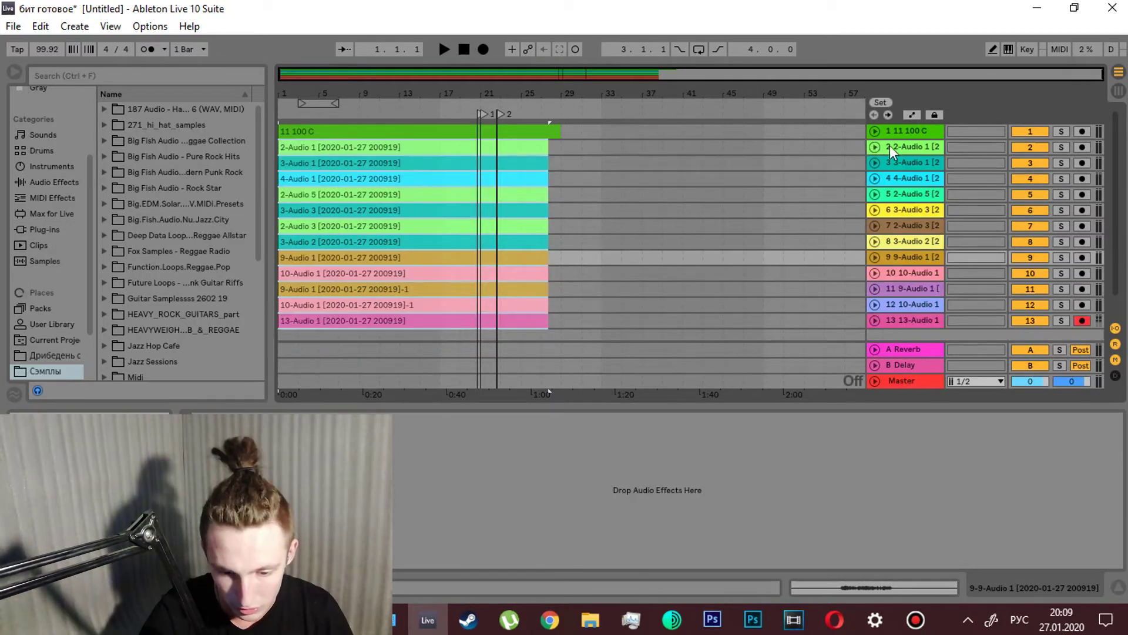
# Rename tracks 2 to 13 as куплет 1, куплет 2, куплет 3, начало, начало 2, конец 1, конец 2, ва 1, ва 2, во1, во2 and последния
pyautogui.click(907, 151)
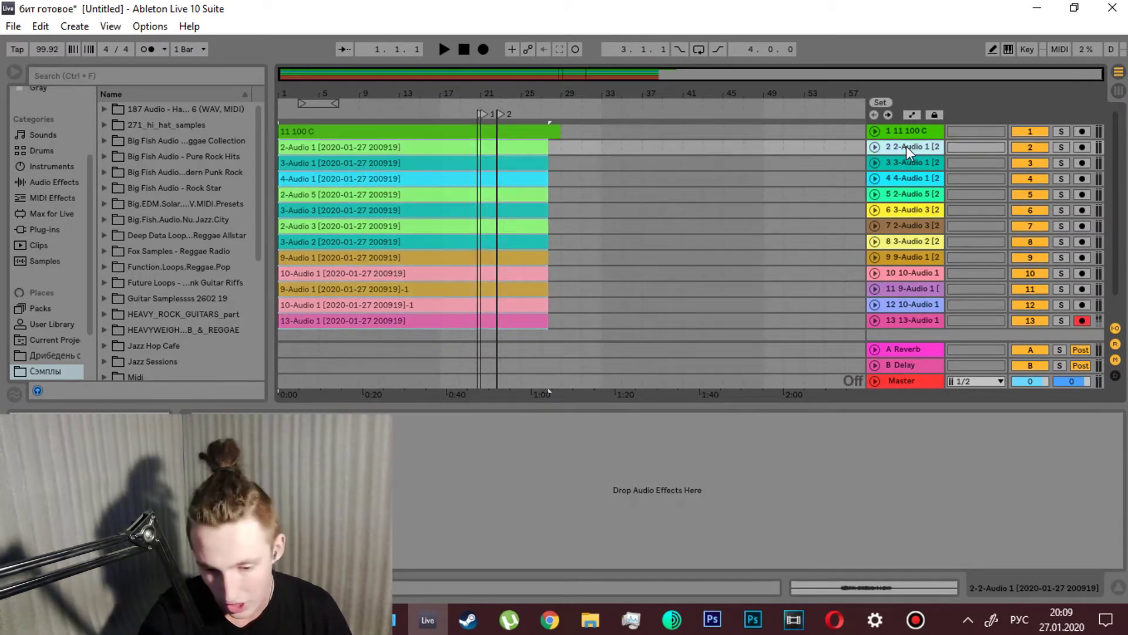
pyautogui.click(912, 193)
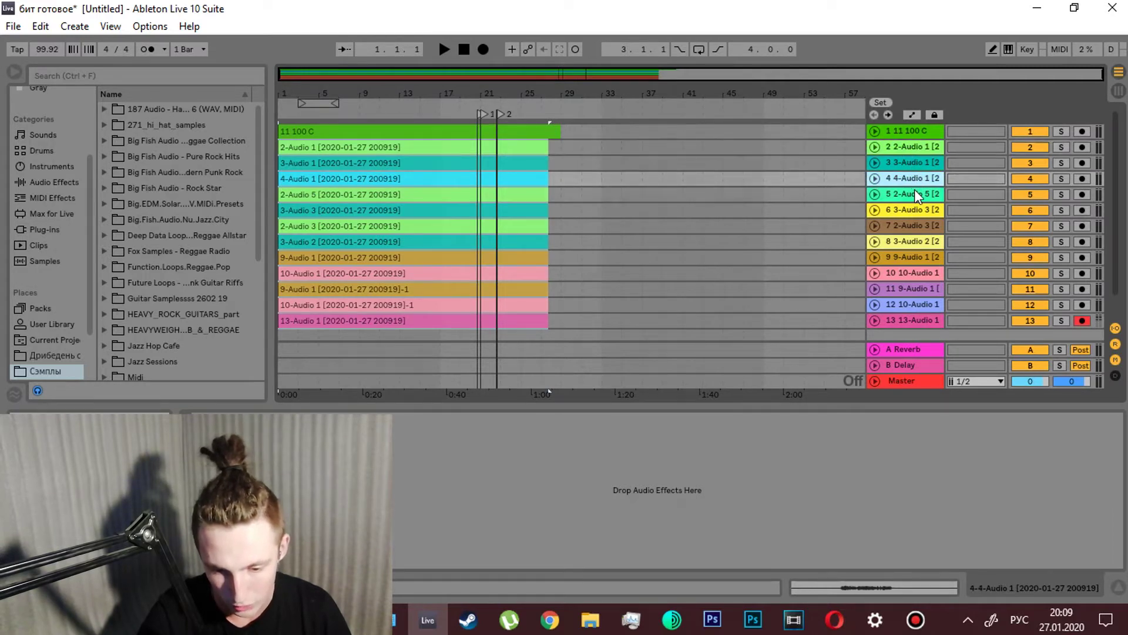
pyautogui.press('Down')
pyautogui.press('Down')
pyautogui.press('Down')
pyautogui.press('Down')
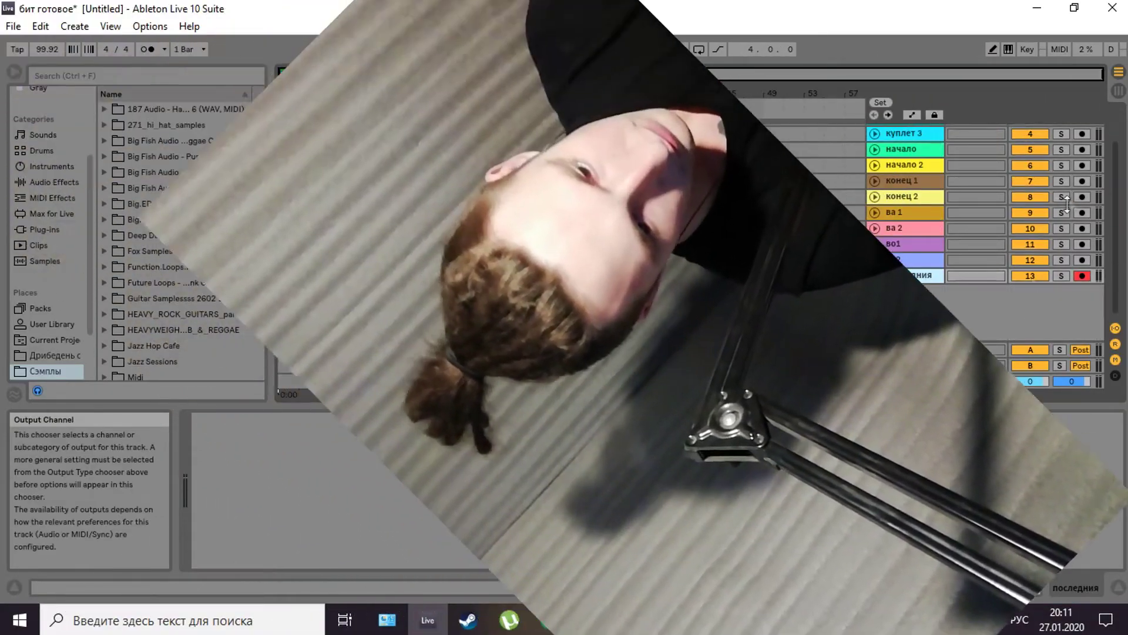
pyautogui.press('Tab')
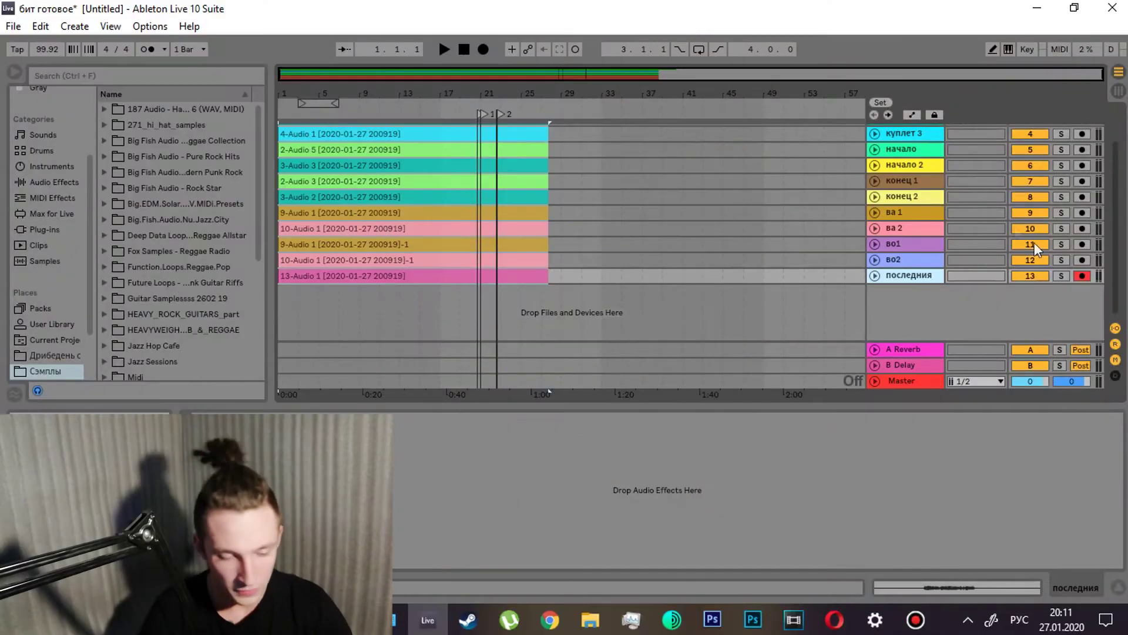
# Open the audio export settings and set the rendered track to All Individual Tracks
pyautogui.scroll(3, 1115, 202)
pyautogui.click(13, 26)
pyautogui.click(76, 251)
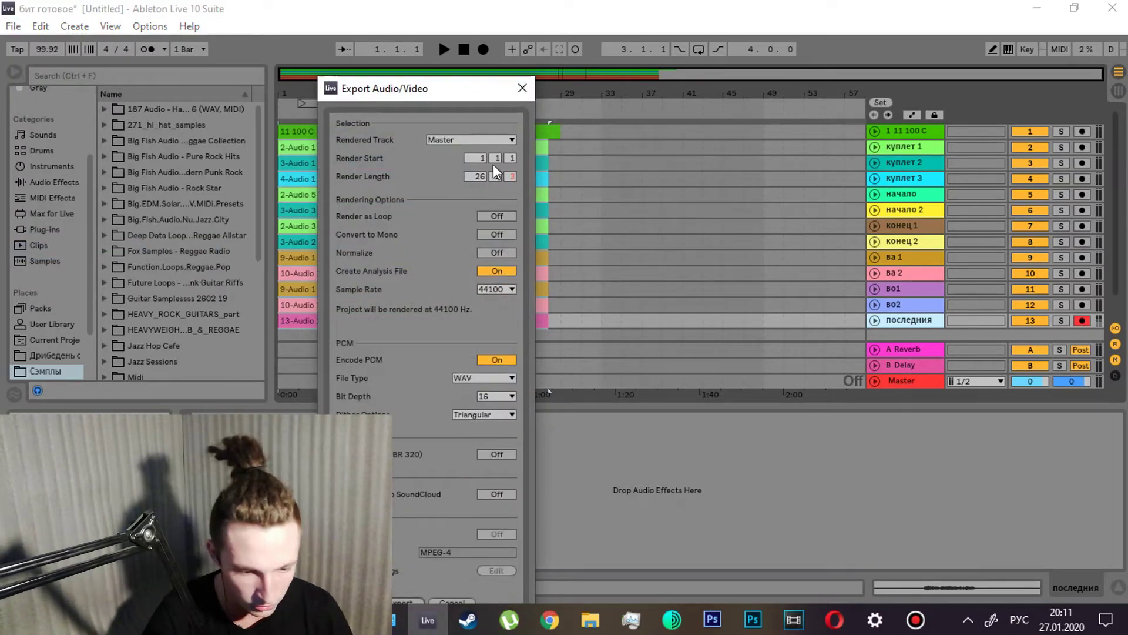
pyautogui.click(510, 140)
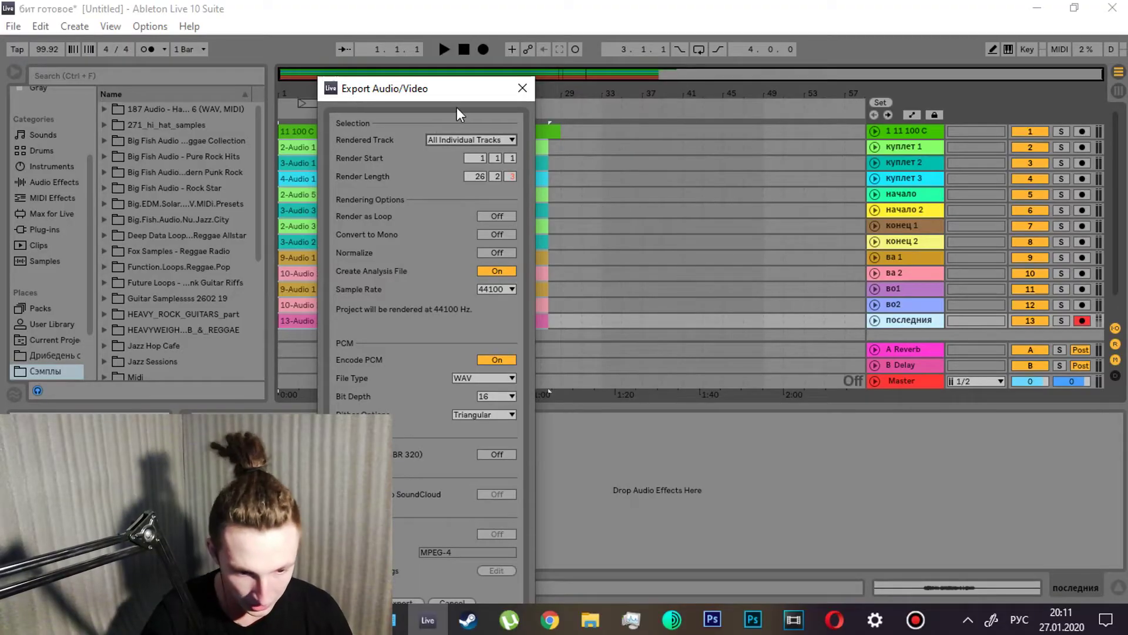
pyautogui.moveTo(455, 89); pyautogui.dragTo(462, 55)
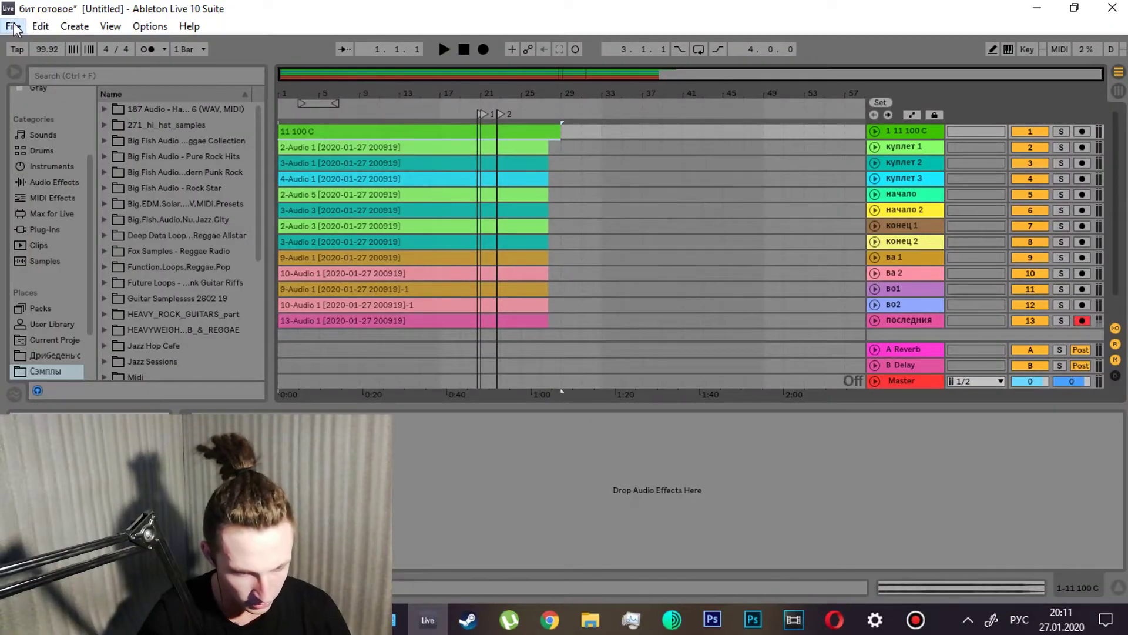
# Reopen the audio export settings for the full length of the 11 100 C clip and start the WAV export
pyautogui.click(13, 27)
pyautogui.click(65, 250)
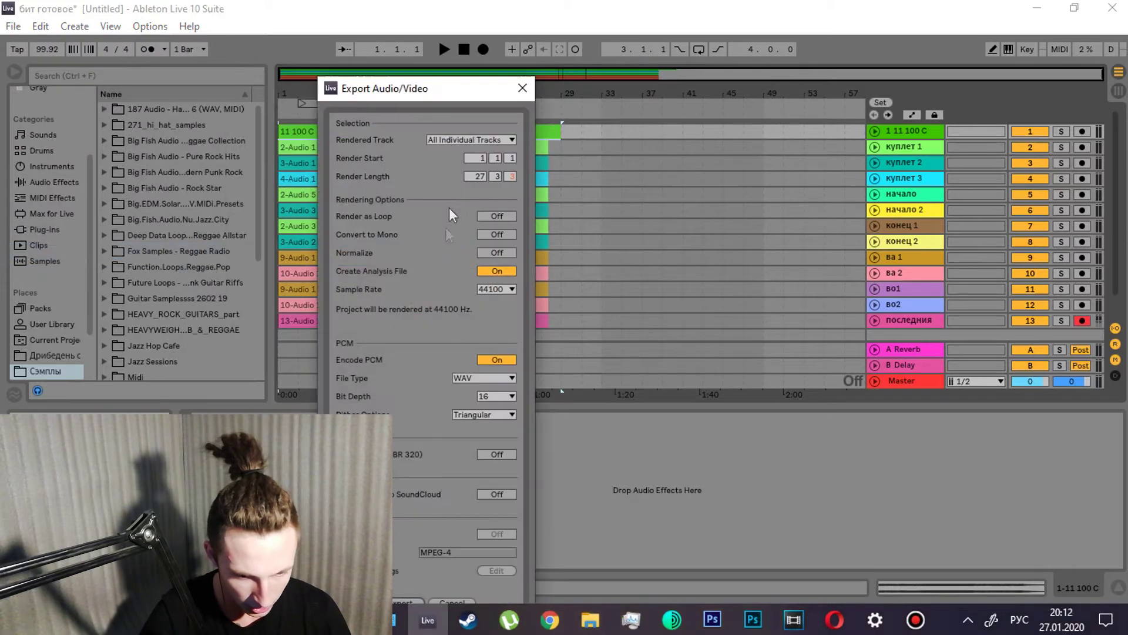
pyautogui.moveTo(452, 92); pyautogui.dragTo(463, 54)
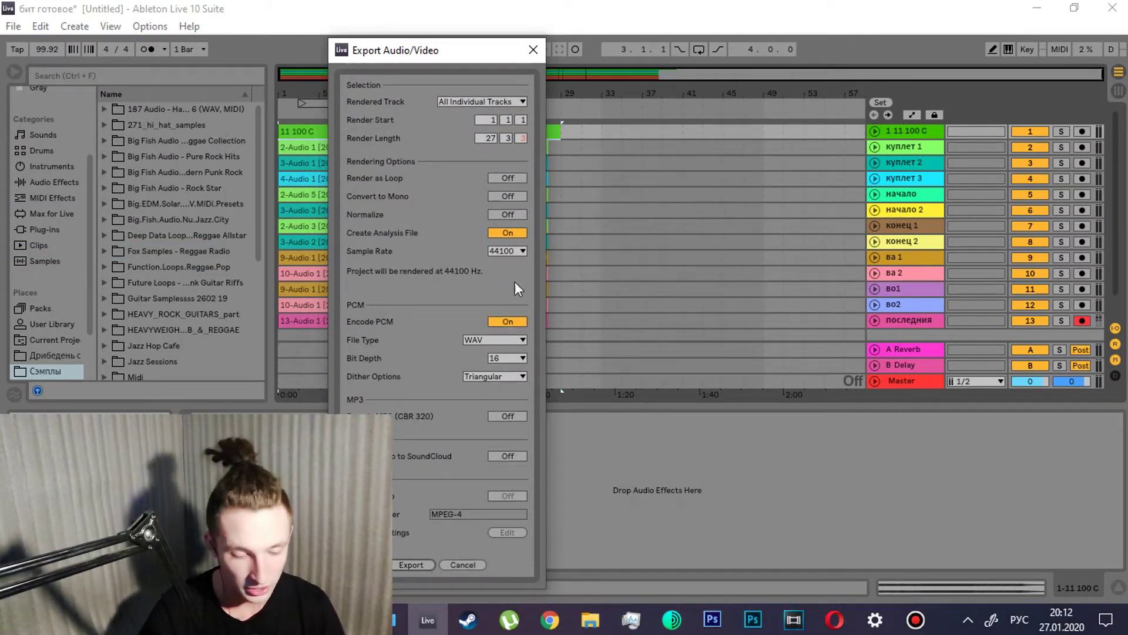
pyautogui.click(415, 565)
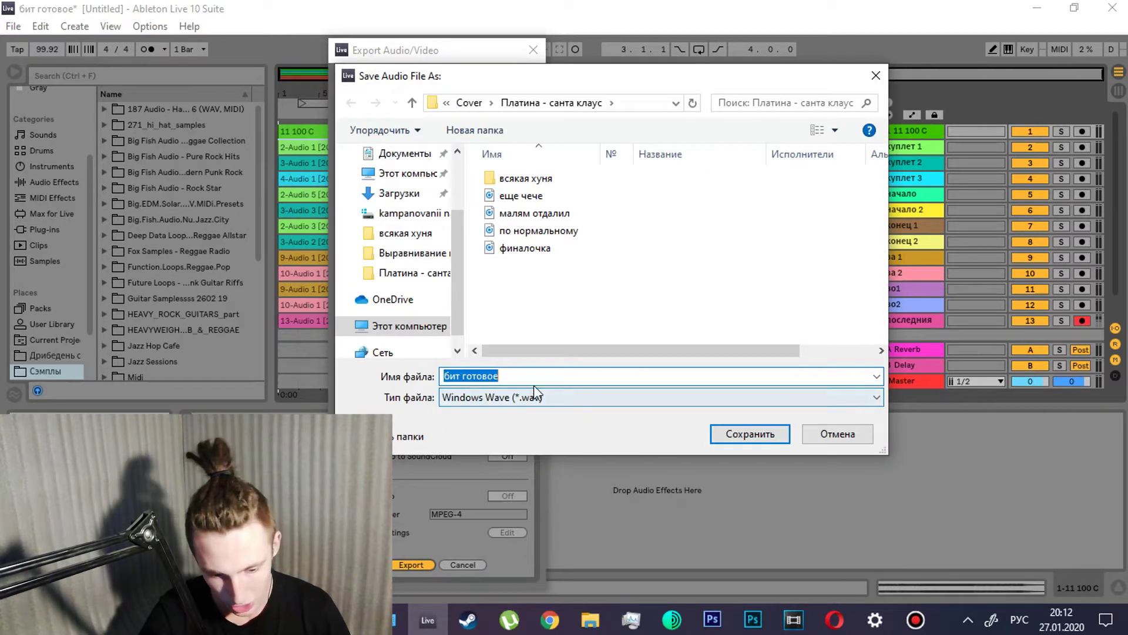
# Choose the Выравнивание вокала folder inside Untitled Project as the export location
pyautogui.click(467, 103)
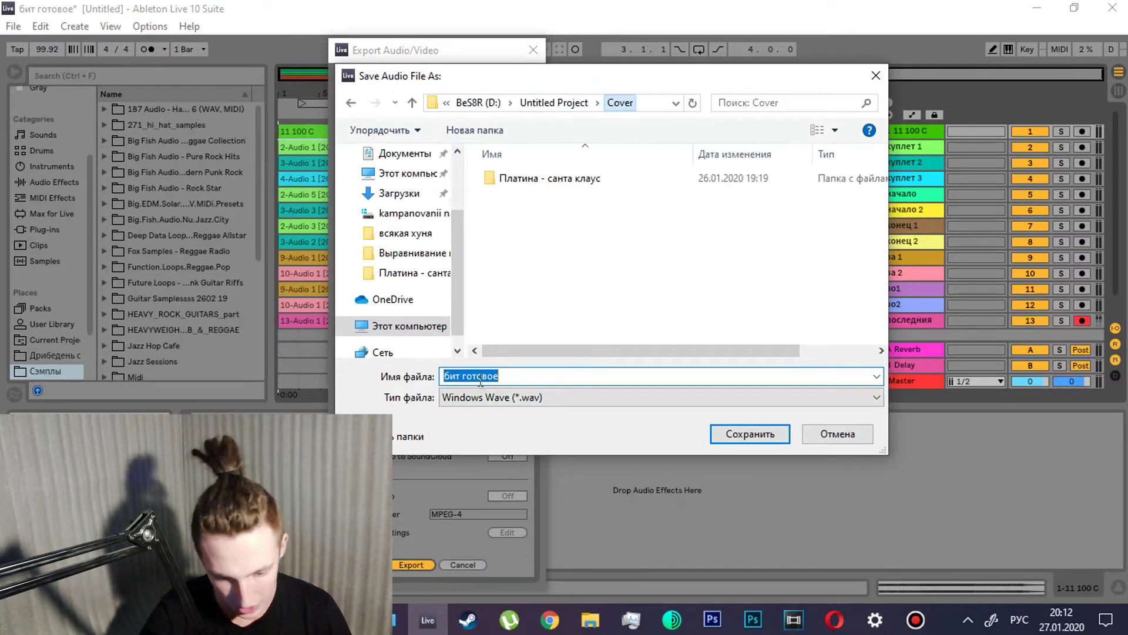
pyautogui.click(482, 101)
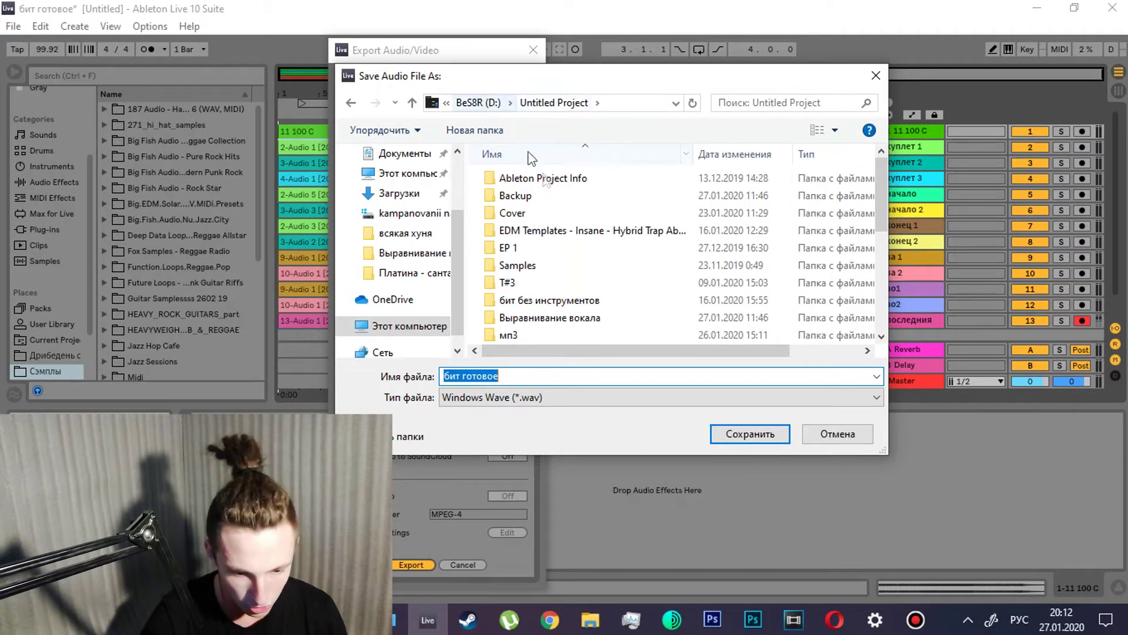
pyautogui.moveTo(881, 174); pyautogui.dragTo(883, 186)
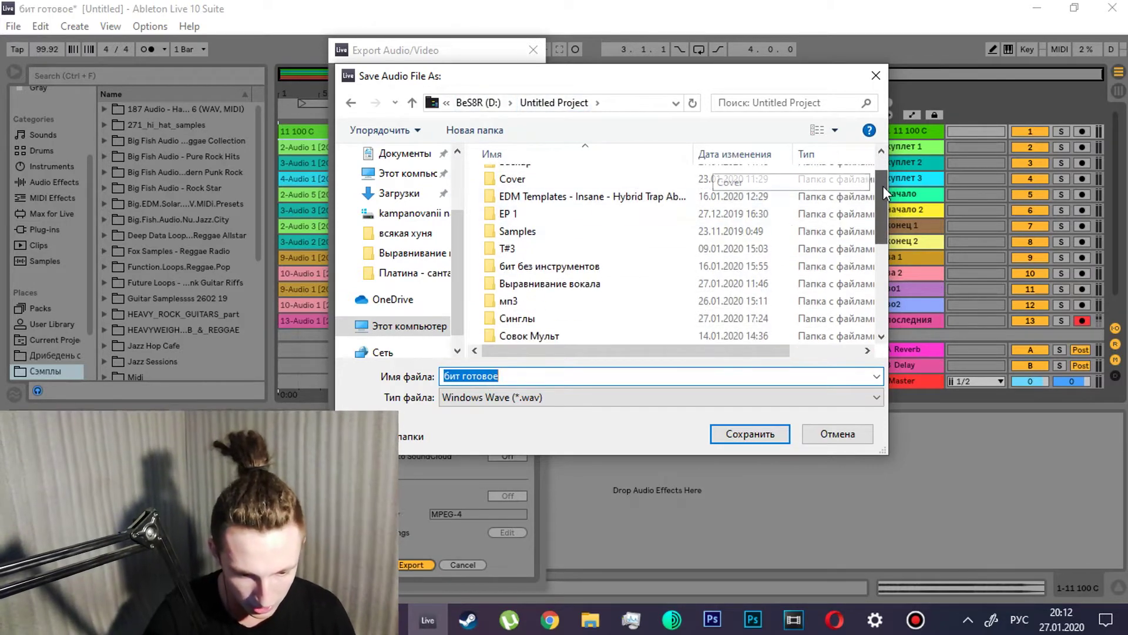
pyautogui.click(672, 265)
pyautogui.doubleClick(672, 264)
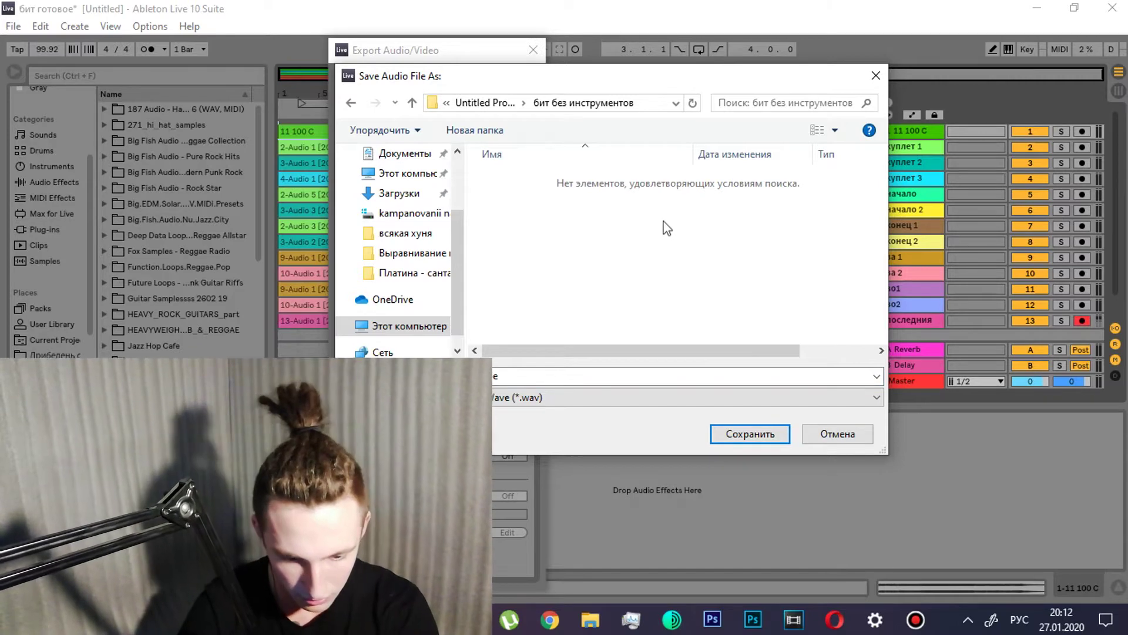
pyautogui.press('BackSpace')
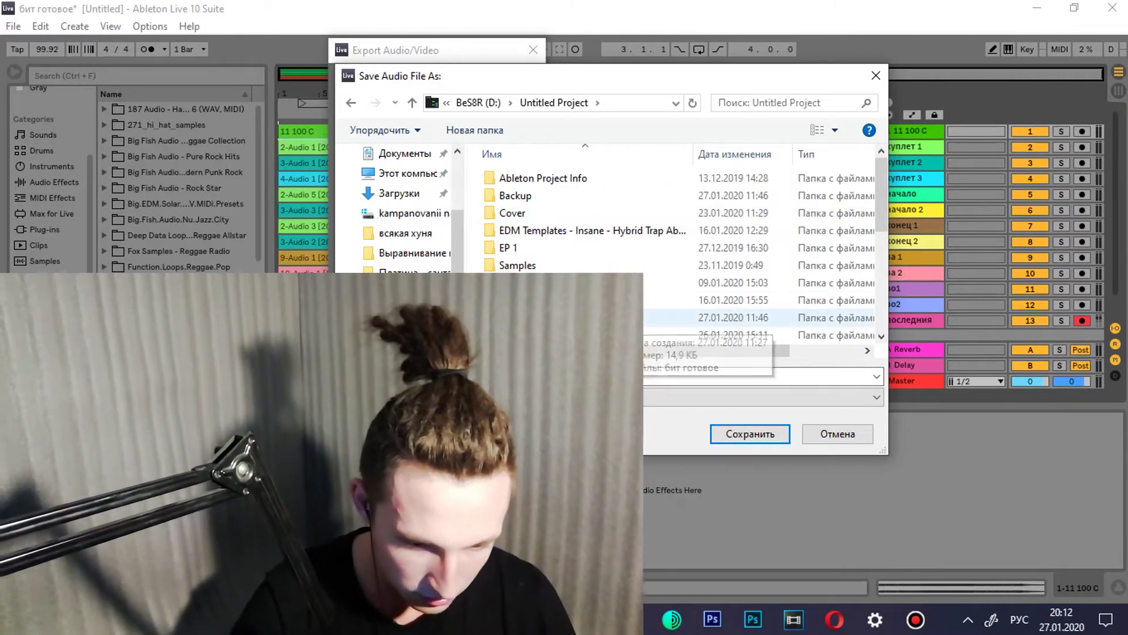
pyautogui.click(624, 319)
pyautogui.press('Return')
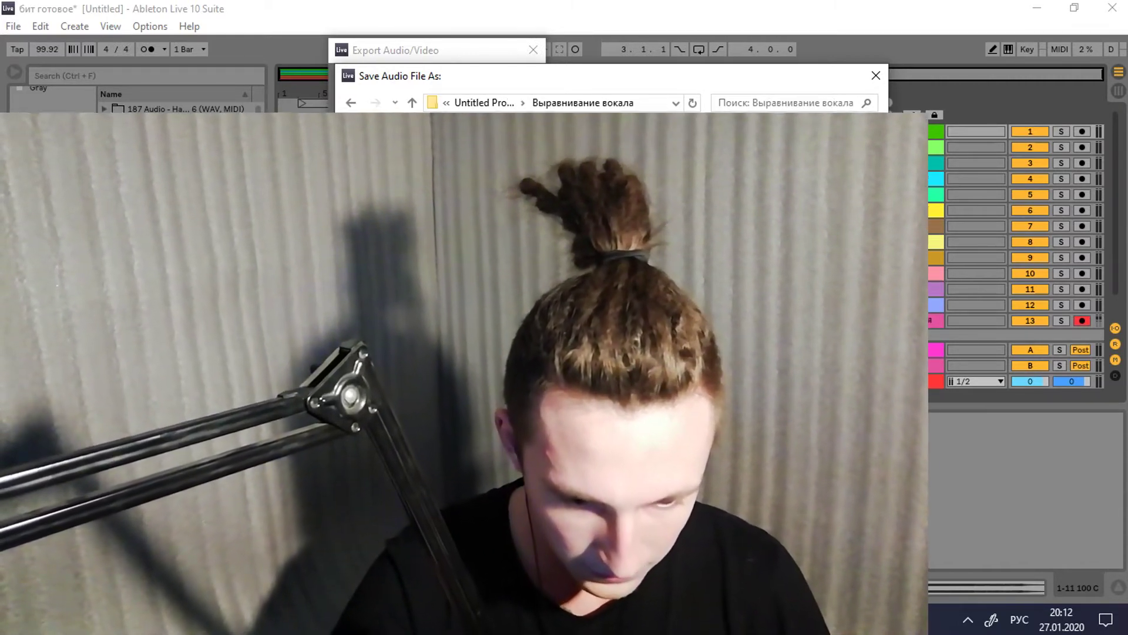
# Create a subfolder named Всякая хрень and save the exported tracks in it as бит готовое in Windows Wave format
pyautogui.rightClick(705, 210)
pyautogui.moveTo(685, 382)
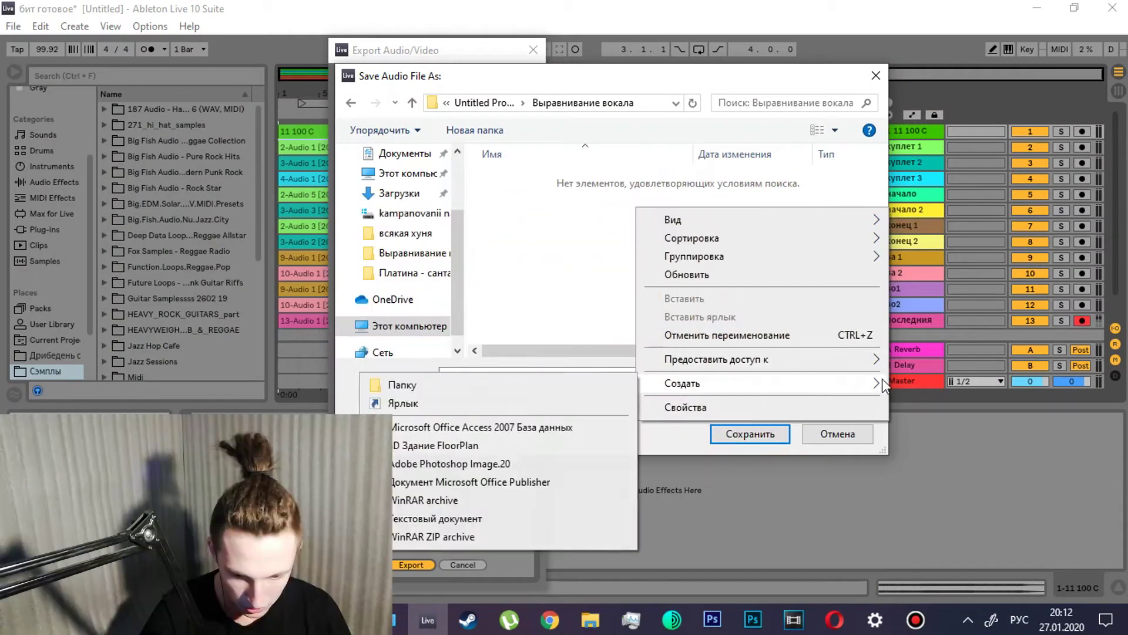
pyautogui.click(573, 389)
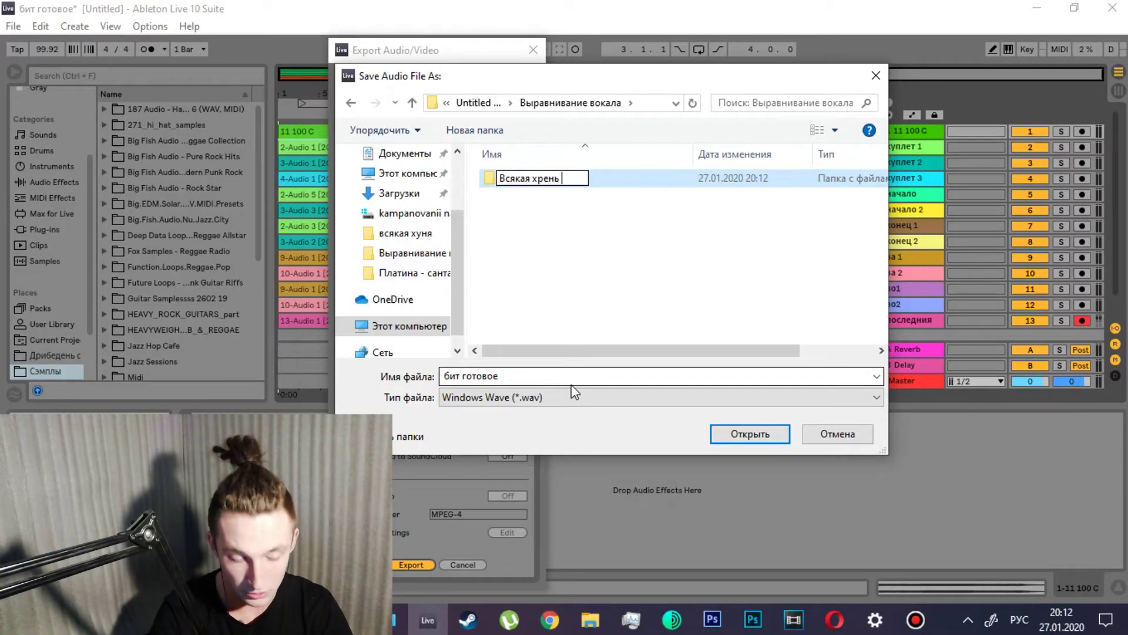
pyautogui.press('Return')
pyautogui.press('Return')
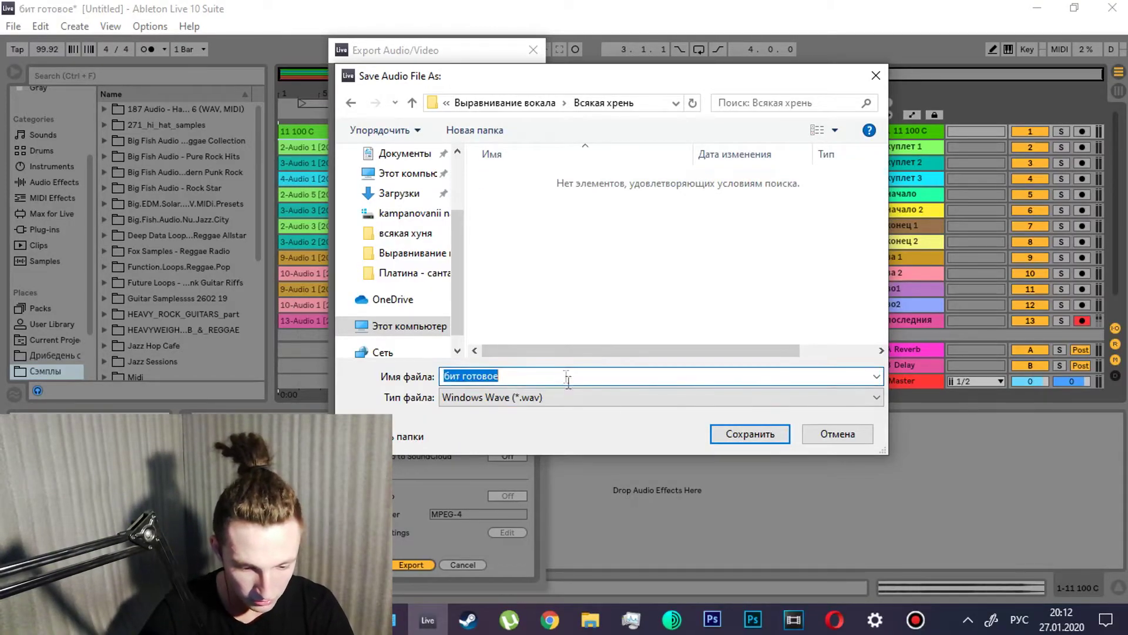
pyautogui.click(745, 435)
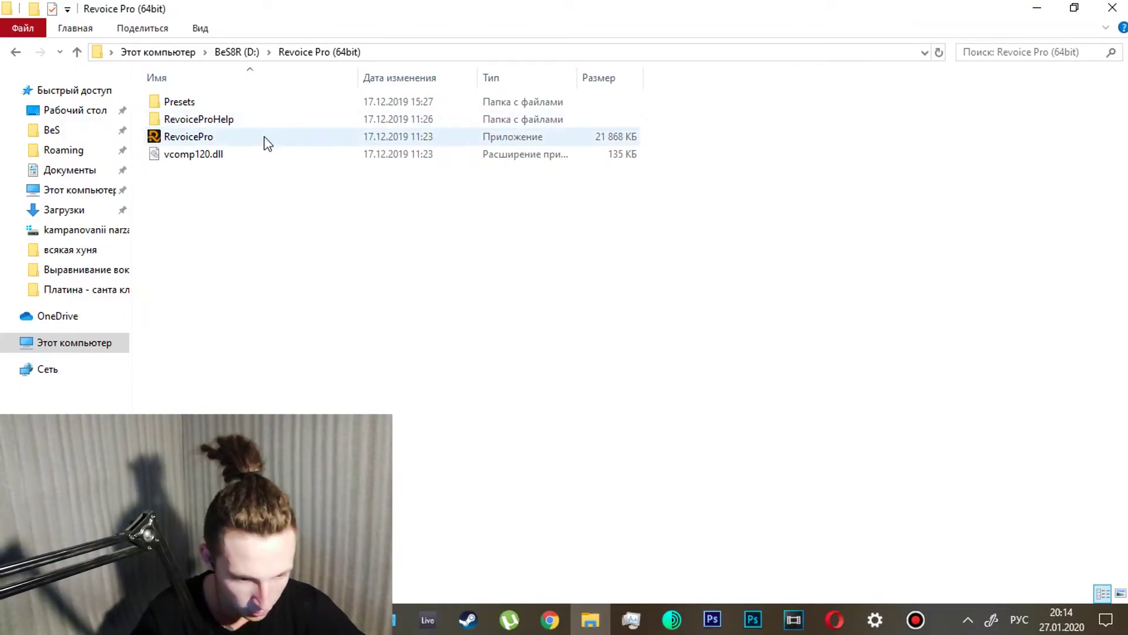
# Launch RevoicePro and open the Всякая хрень folder inside Выравнивание вокала in File Explorer
pyautogui.doubleClick(268, 141)
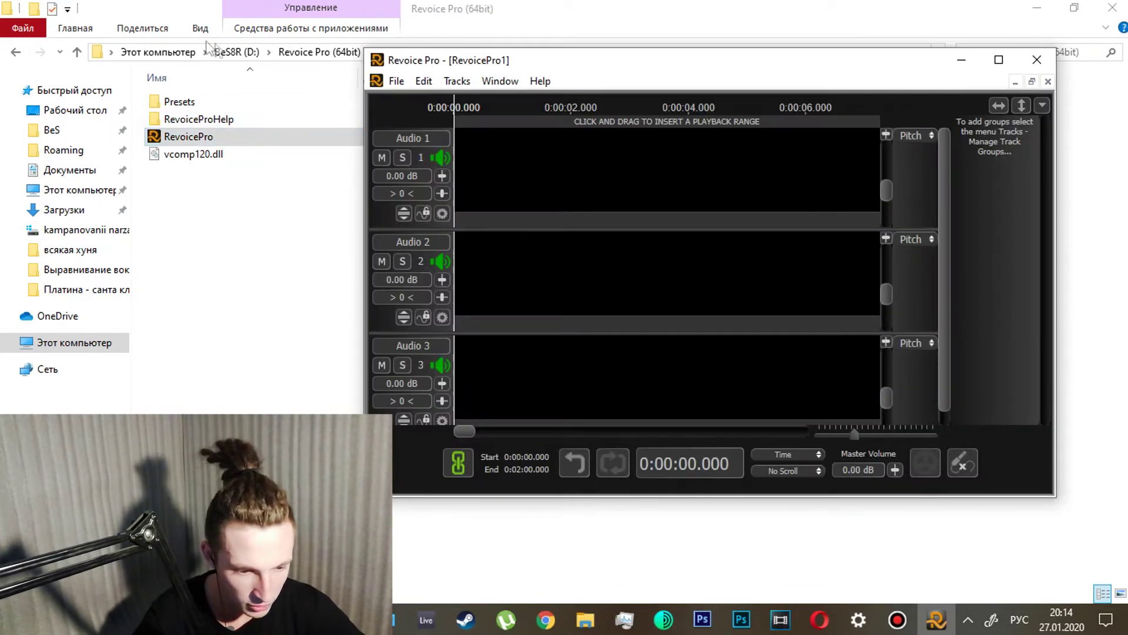
pyautogui.click(238, 52)
pyautogui.click(88, 250)
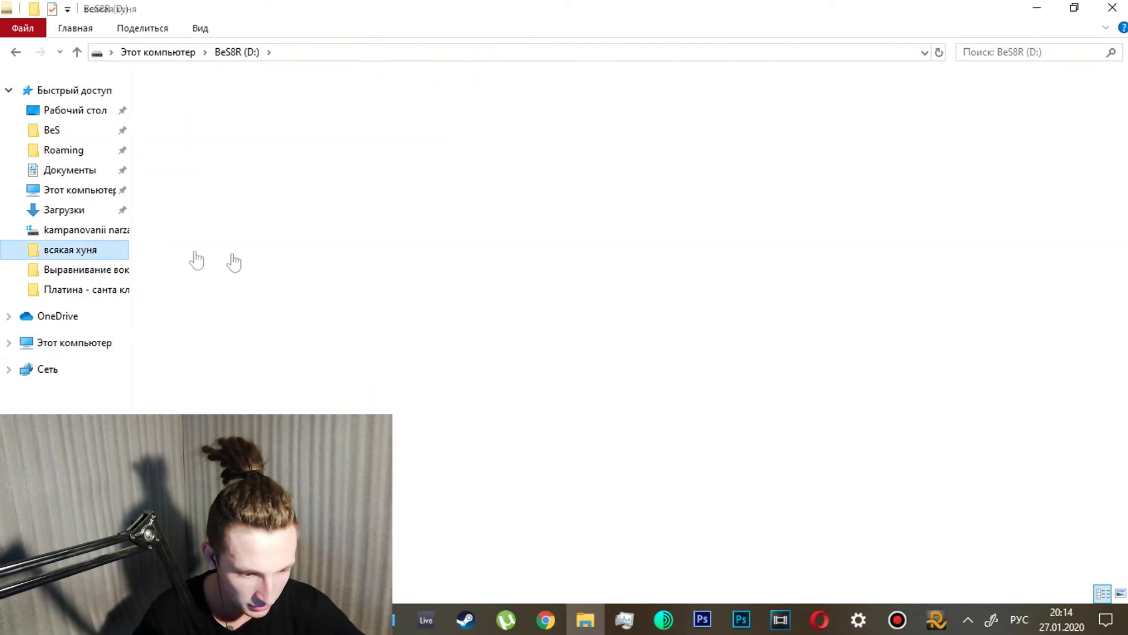
pyautogui.hotkey('alt', 'Left')
pyautogui.hotkey('alt', 'Left')
pyautogui.doubleClick(256, 103)
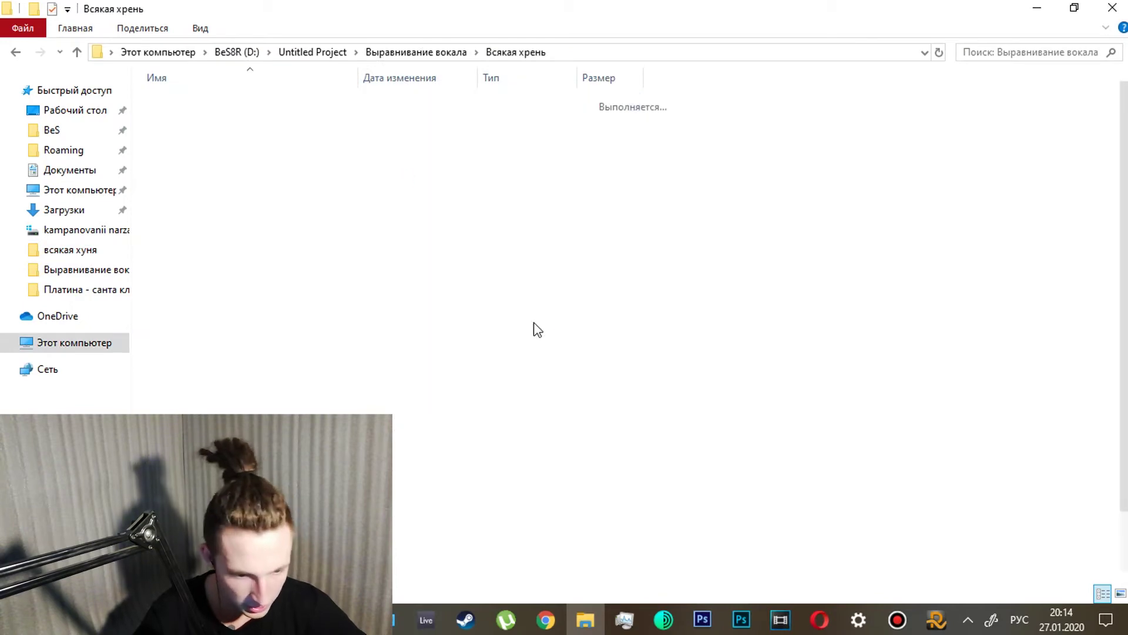
# Load 1 конец 1 from the Всякая хрень folder onto Audio 1 in Revoice Pro and 1 конец 2 onto Audio 2
pyautogui.moveTo(1122, 282); pyautogui.dragTo(1121, 340)
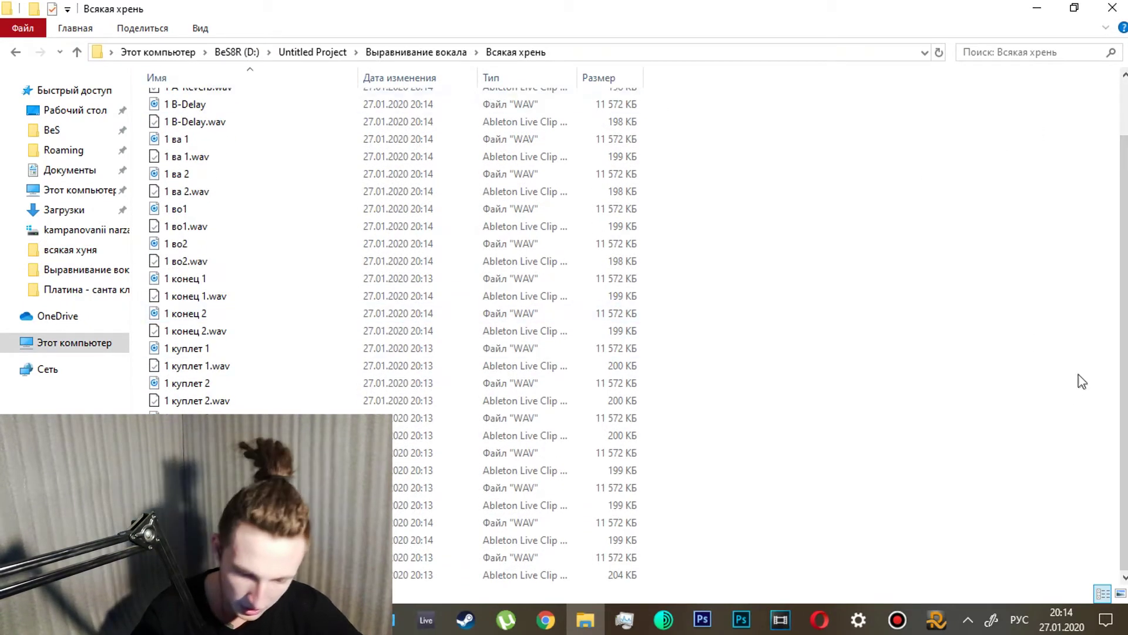
pyautogui.click(952, 629)
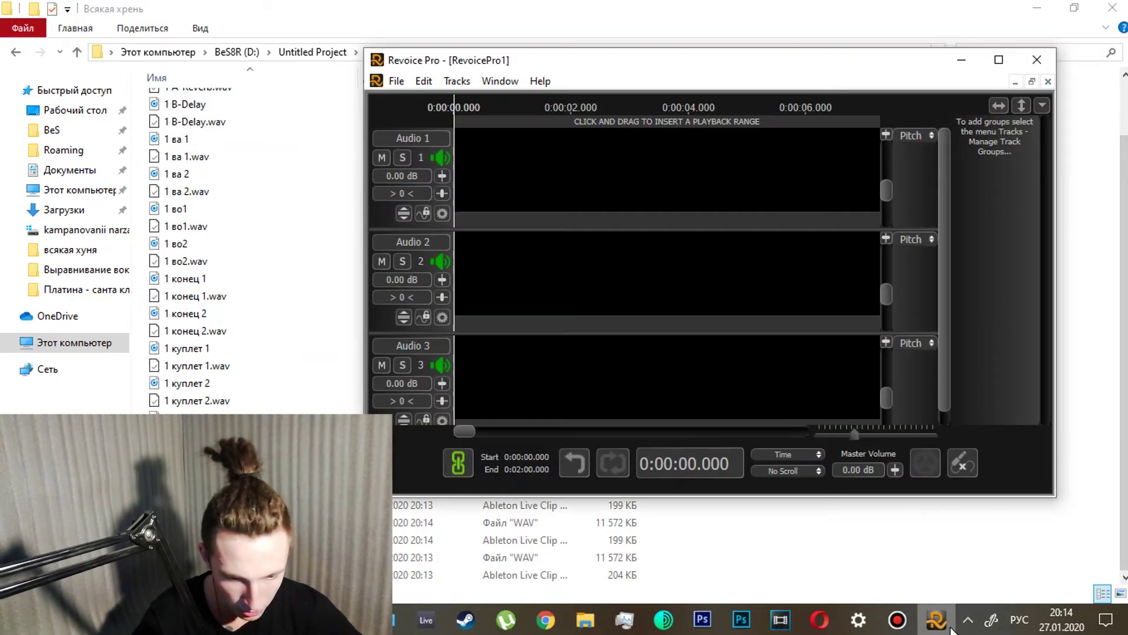
pyautogui.click(951, 629)
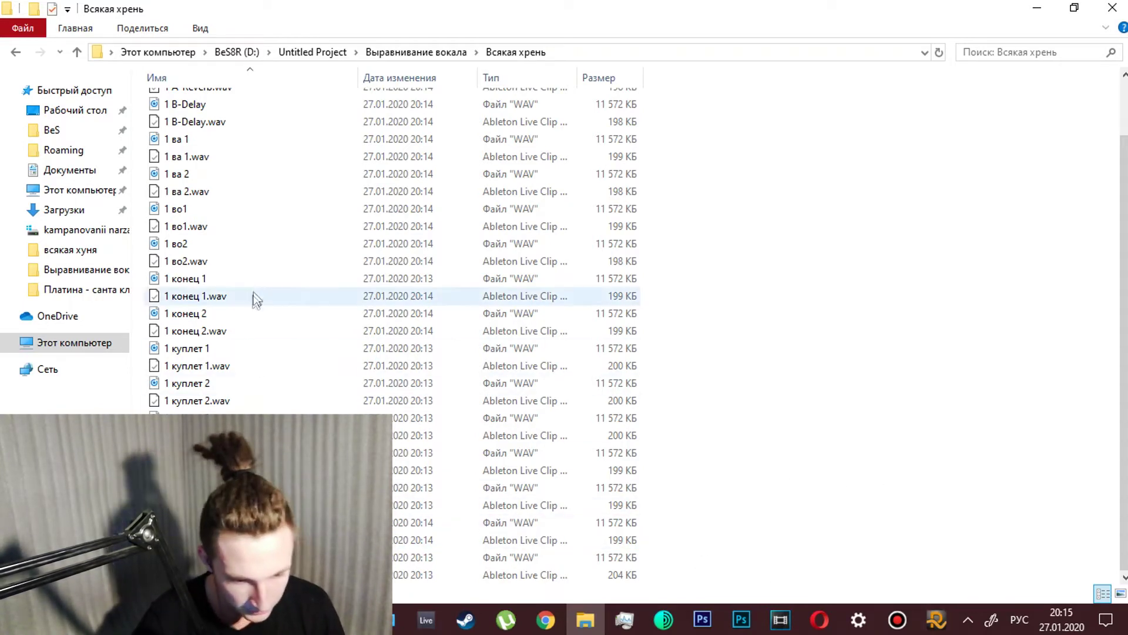
pyautogui.moveTo(265, 276); pyautogui.dragTo(505, 214)
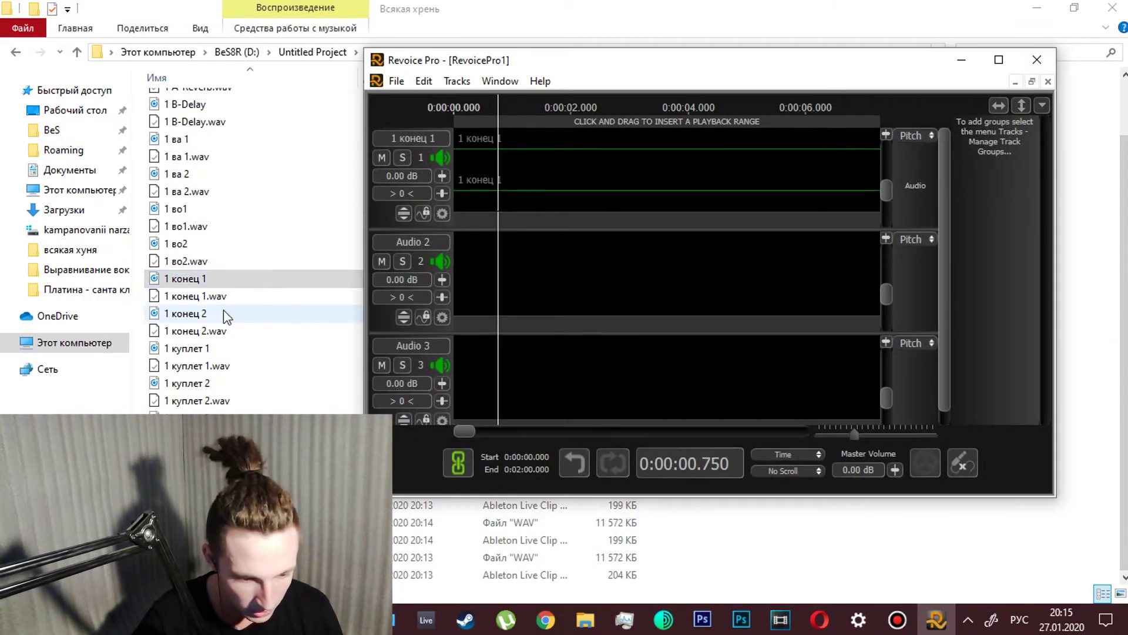
pyautogui.moveTo(228, 320); pyautogui.dragTo(320, 306)
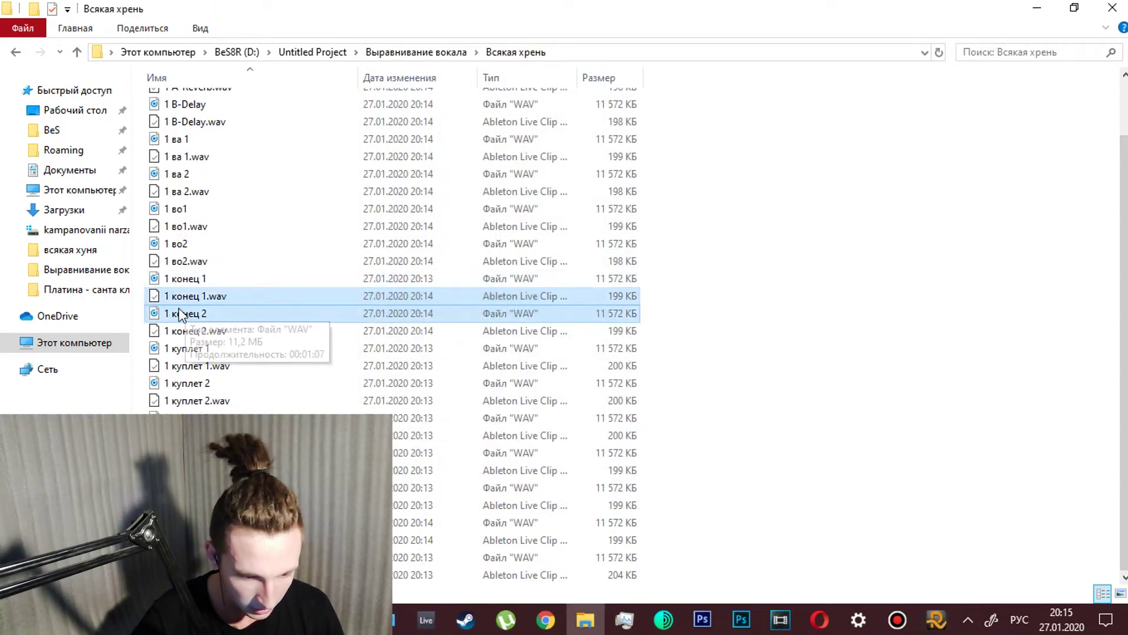
pyautogui.click(179, 319)
pyautogui.moveTo(180, 319); pyautogui.dragTo(611, 289)
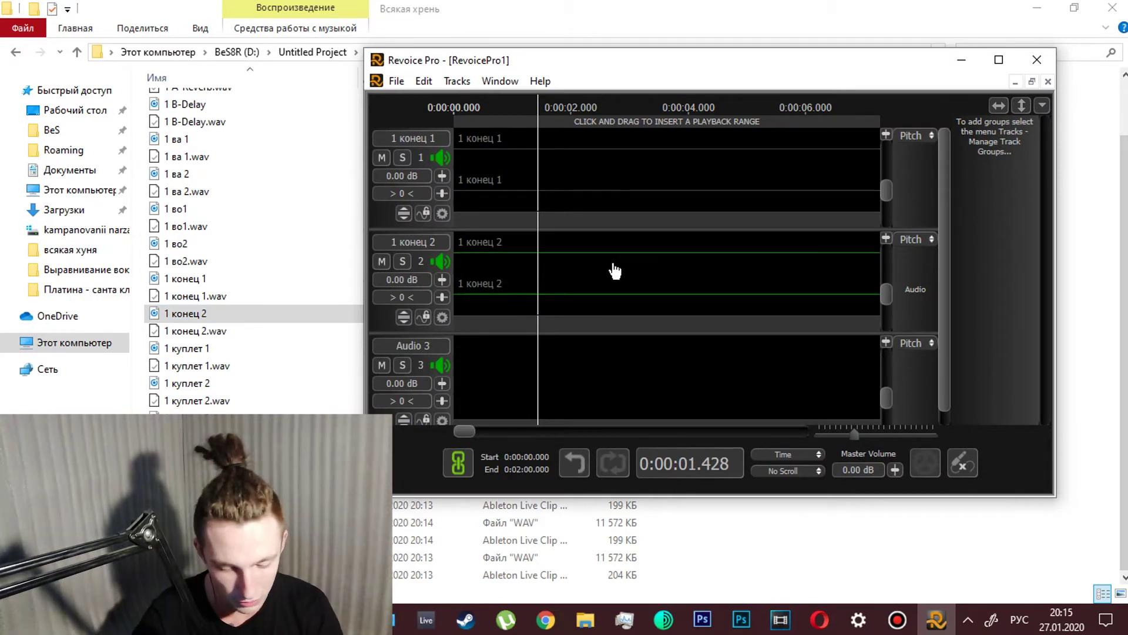
# Create an APT process with 1 конец 1 as guide, 1 конец 2 as dub and Audio 3 as output, and switch Audio 3 to audio editing
pyautogui.press('n')
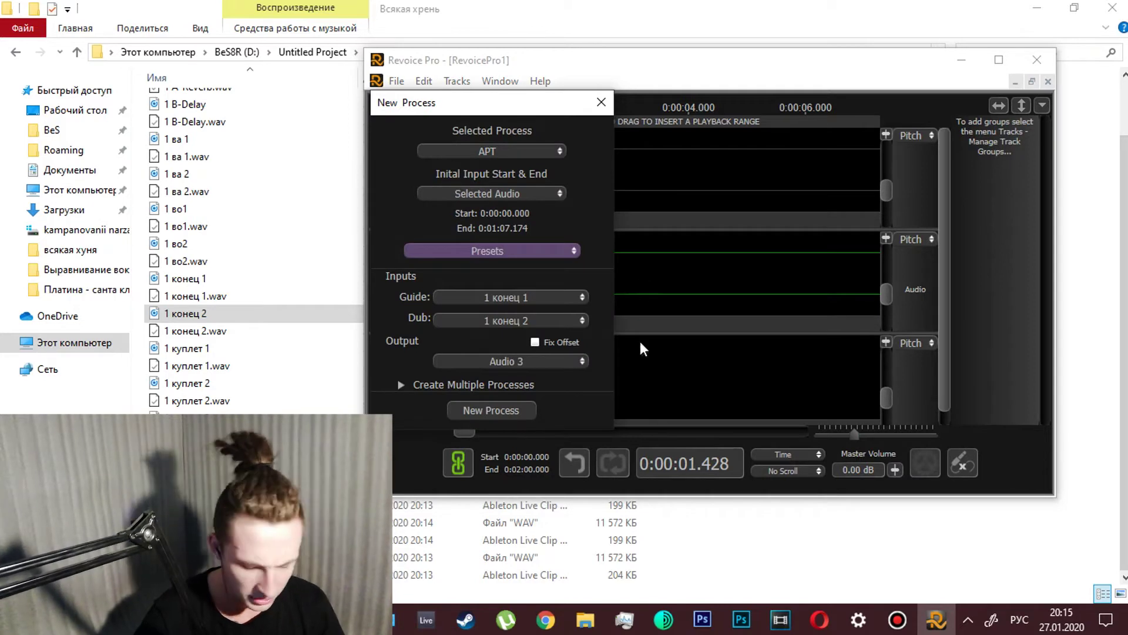
pyautogui.click(508, 413)
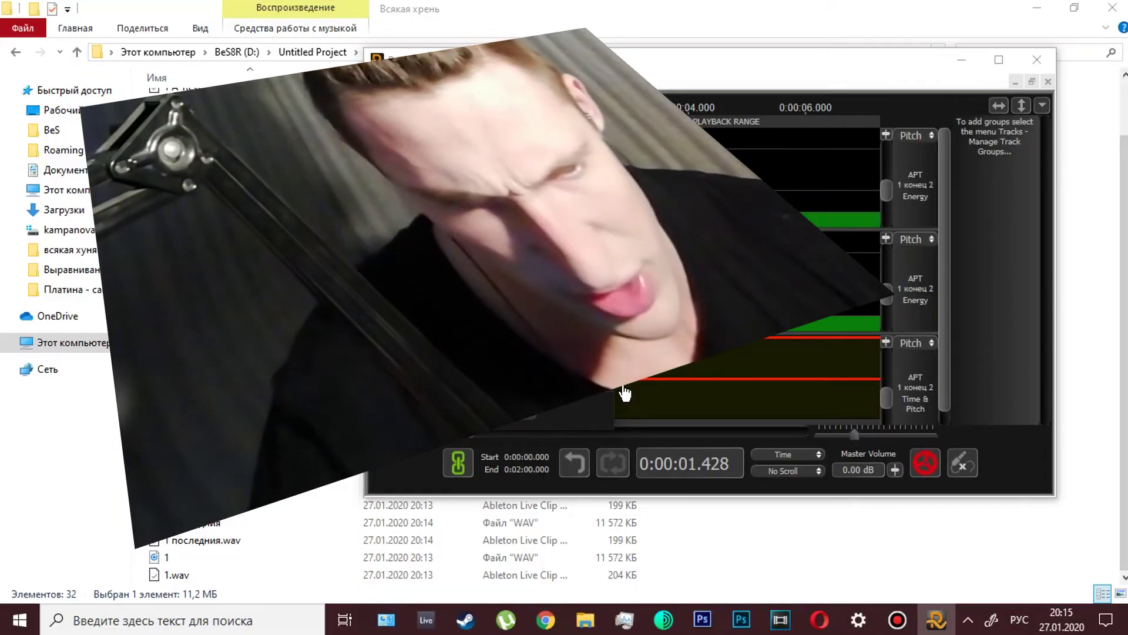
pyautogui.press('Escape')
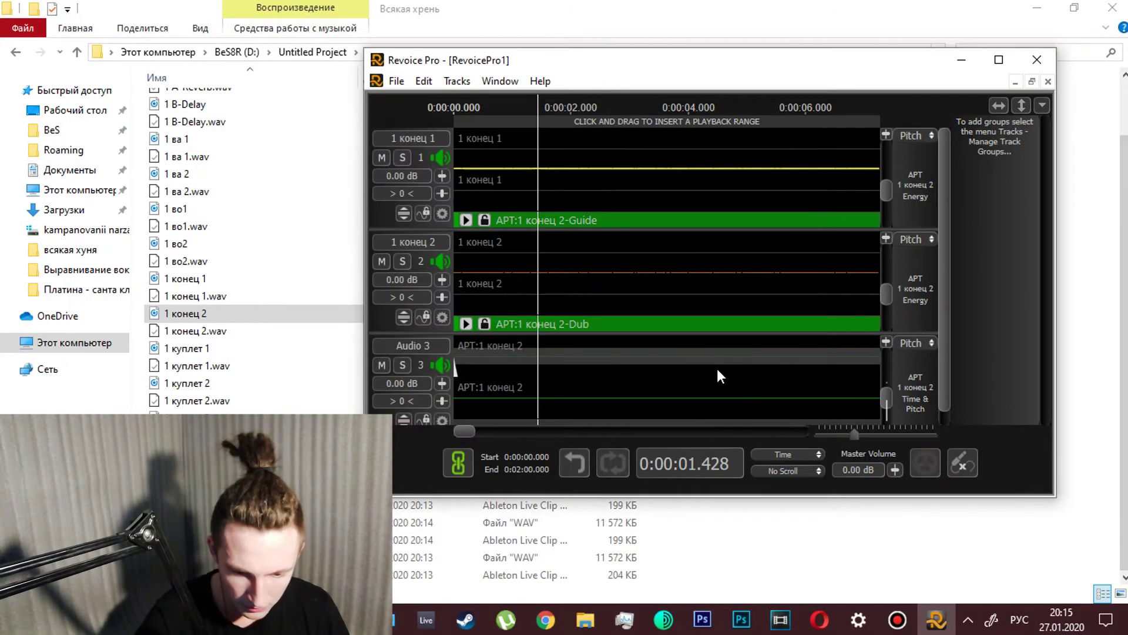
pyautogui.rightClick(714, 352)
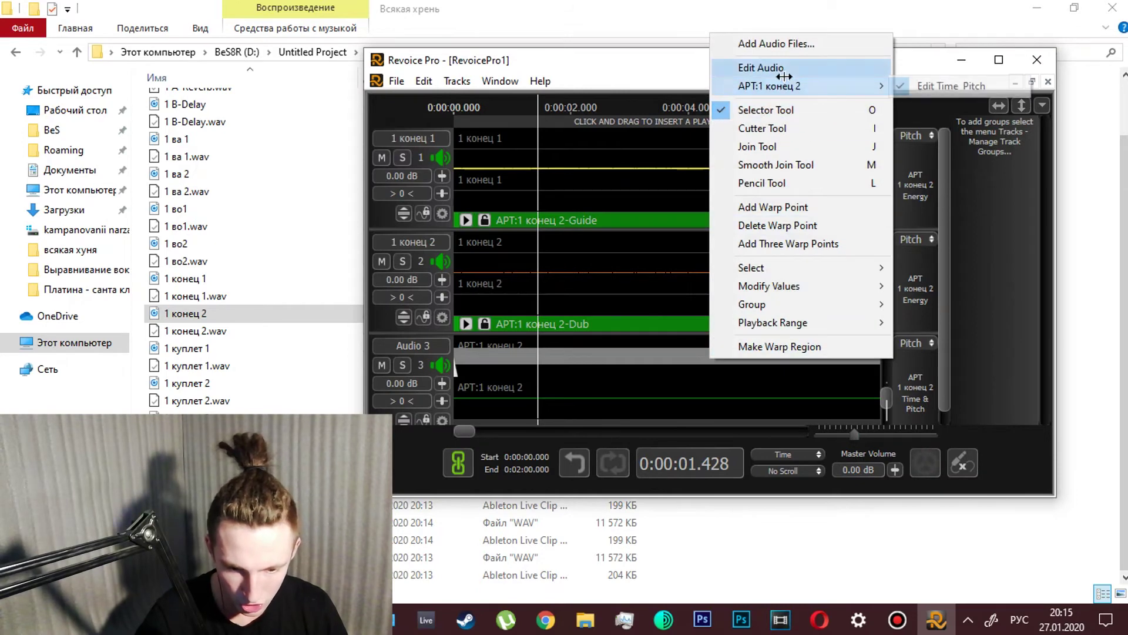
pyautogui.click(792, 69)
# Export only the Audio 3 track as a Wave file named Конец 1+2 in the всякая хуня folder, and start a new session
pyautogui.click(397, 81)
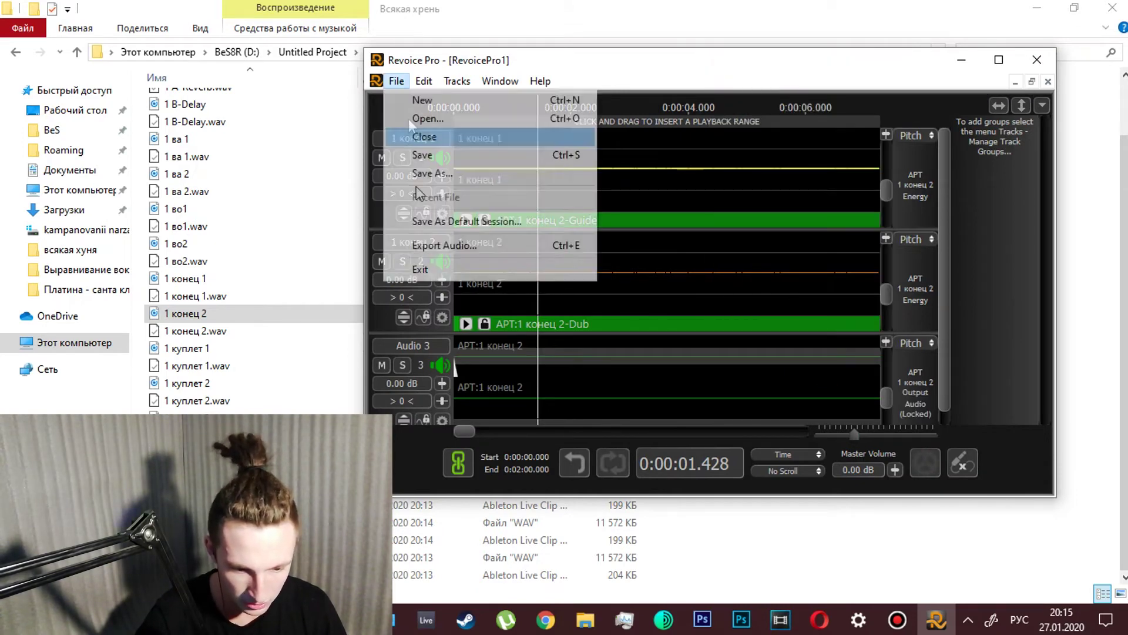
pyautogui.click(478, 245)
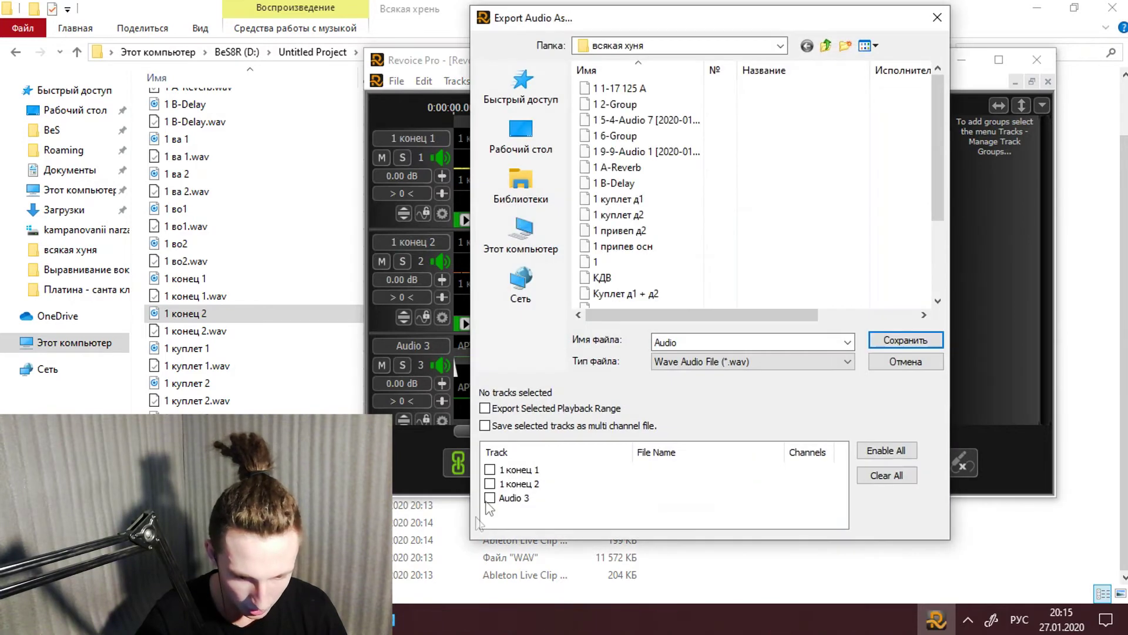
pyautogui.click(489, 497)
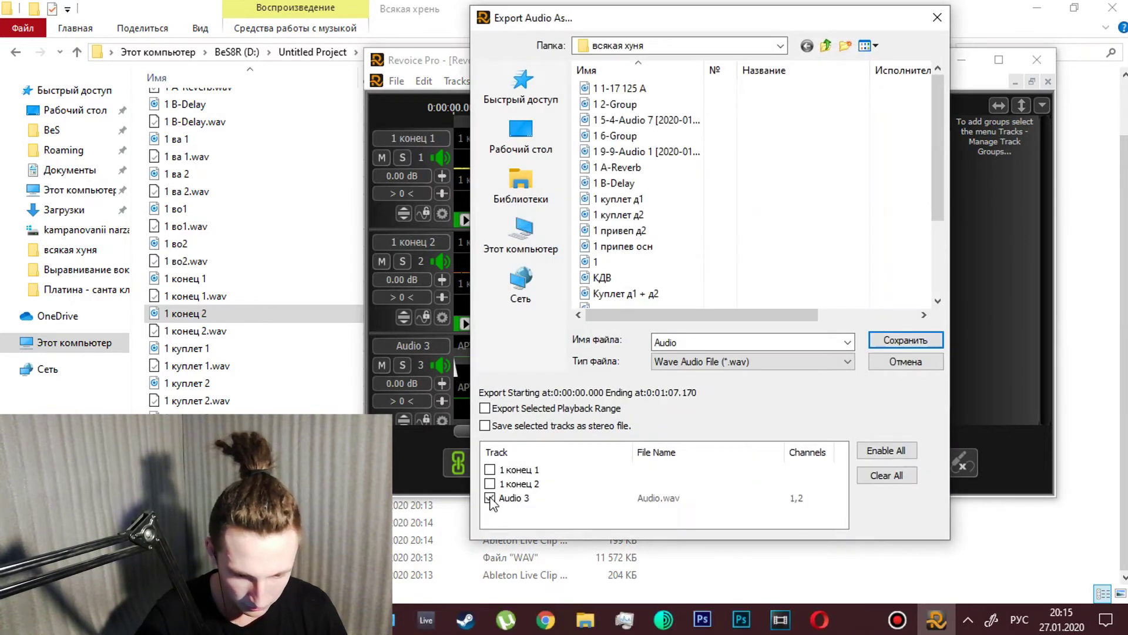
pyautogui.doubleClick(696, 340)
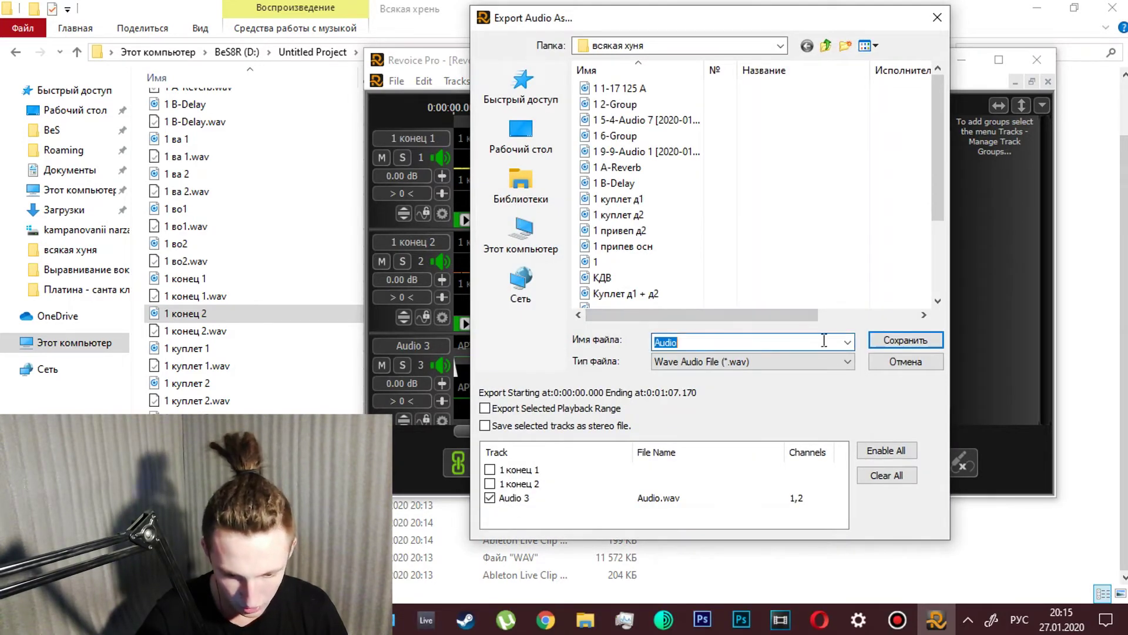
pyautogui.moveTo(672, 22); pyautogui.dragTo(625, 22)
pyautogui.write('Ko')
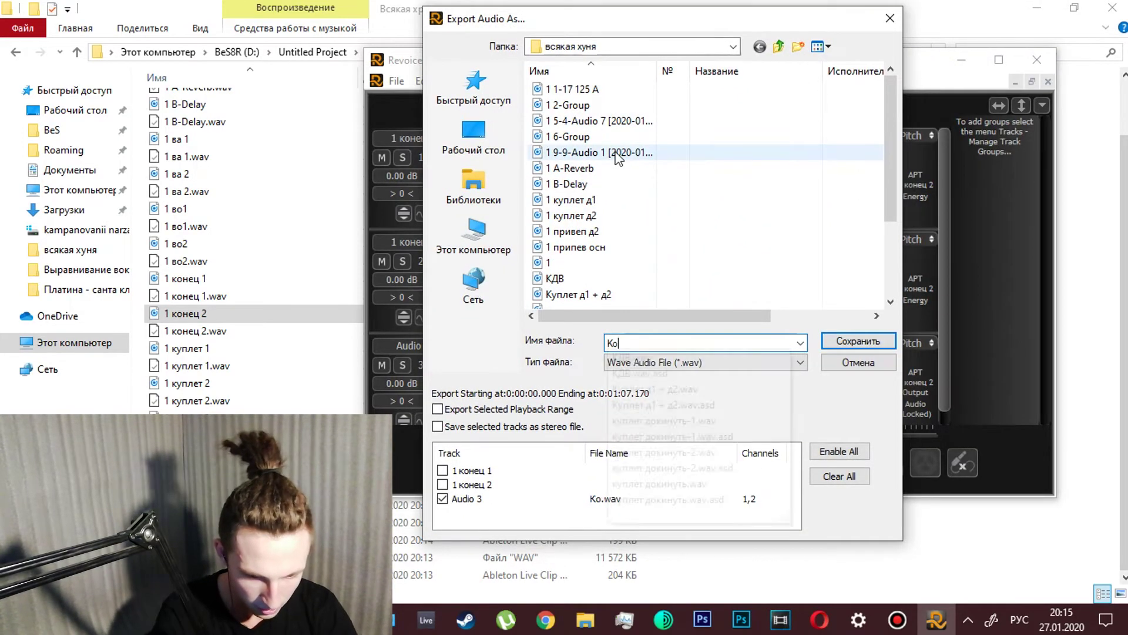
pyautogui.write('нец 1+2')
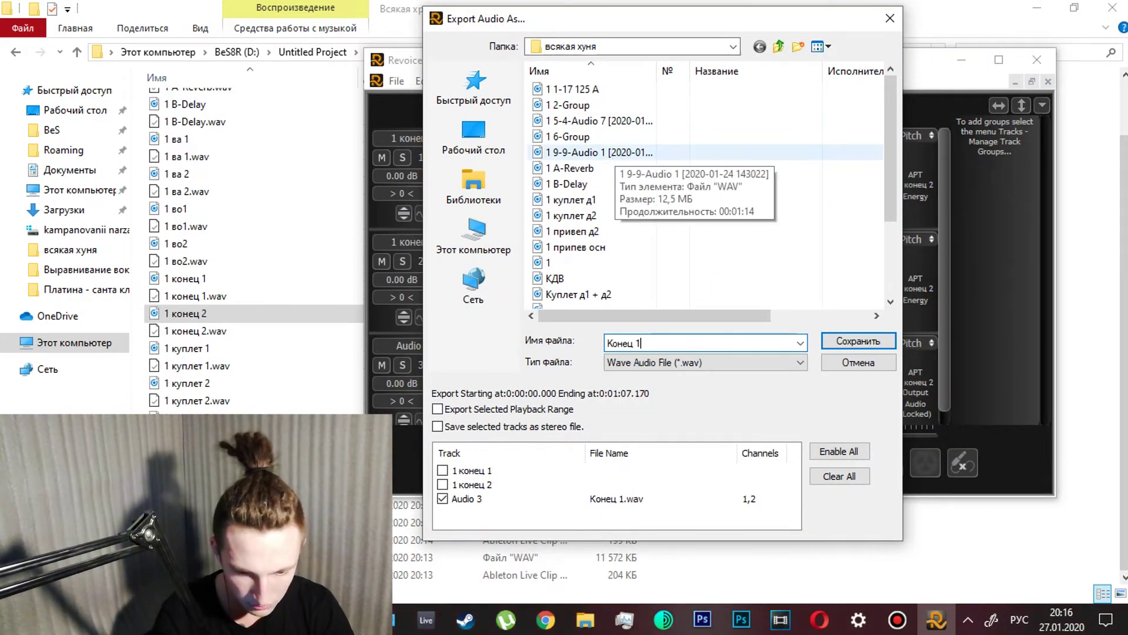
pyautogui.click(858, 342)
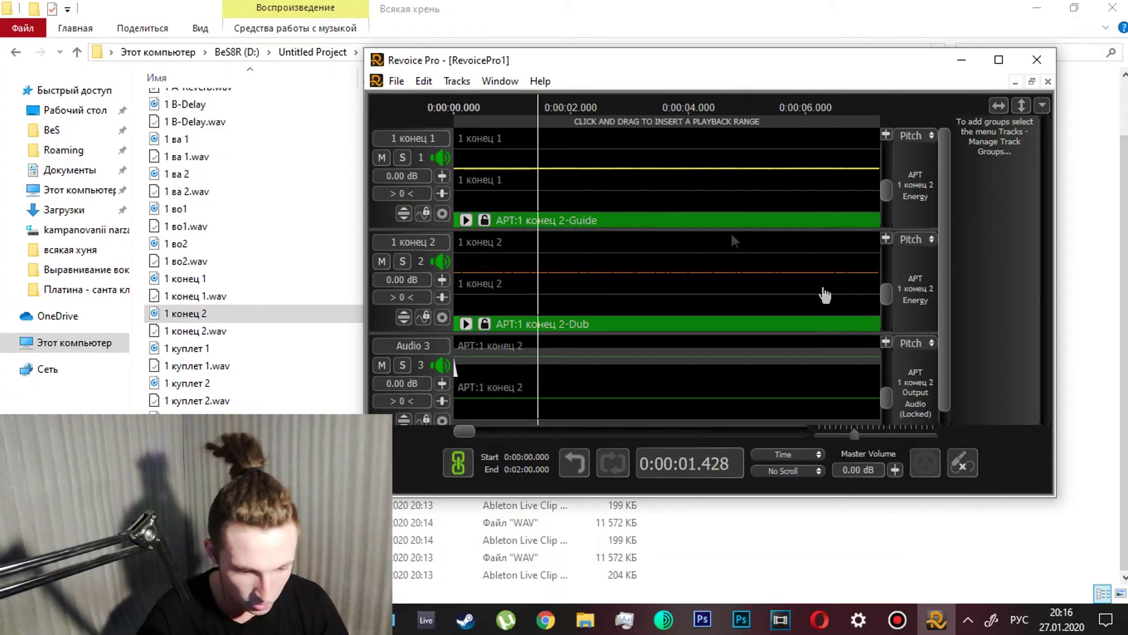
pyautogui.click(397, 80)
pyautogui.click(411, 101)
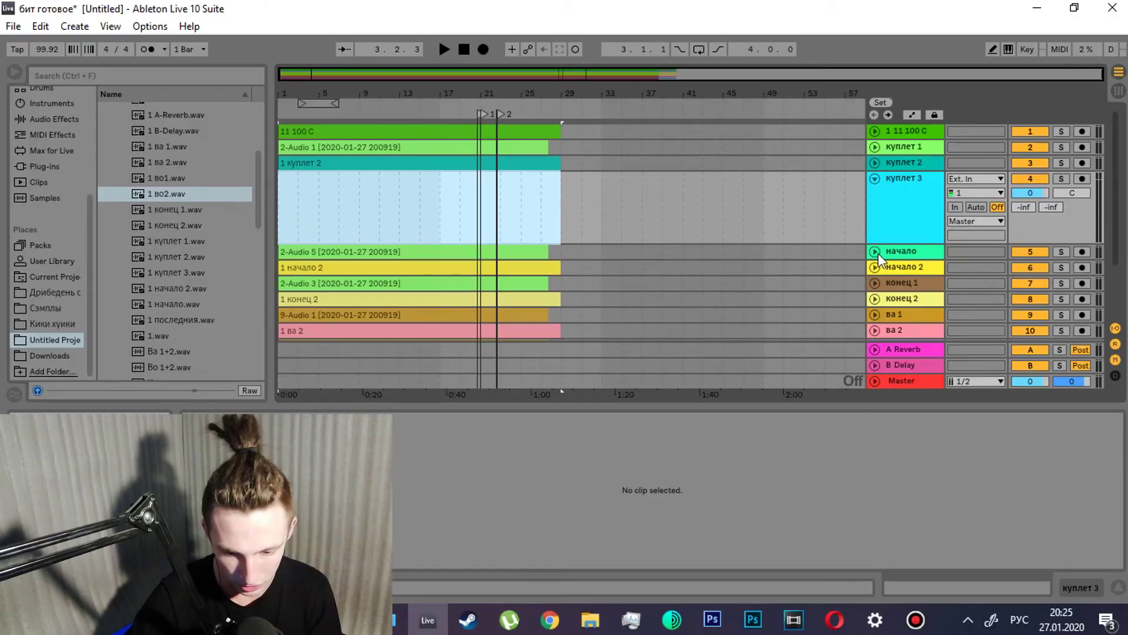
# In Ableton Live, place 1 куплет 3.wav at the start of the куплет 3 track and fold the track
pyautogui.click(876, 252)
pyautogui.click(876, 252)
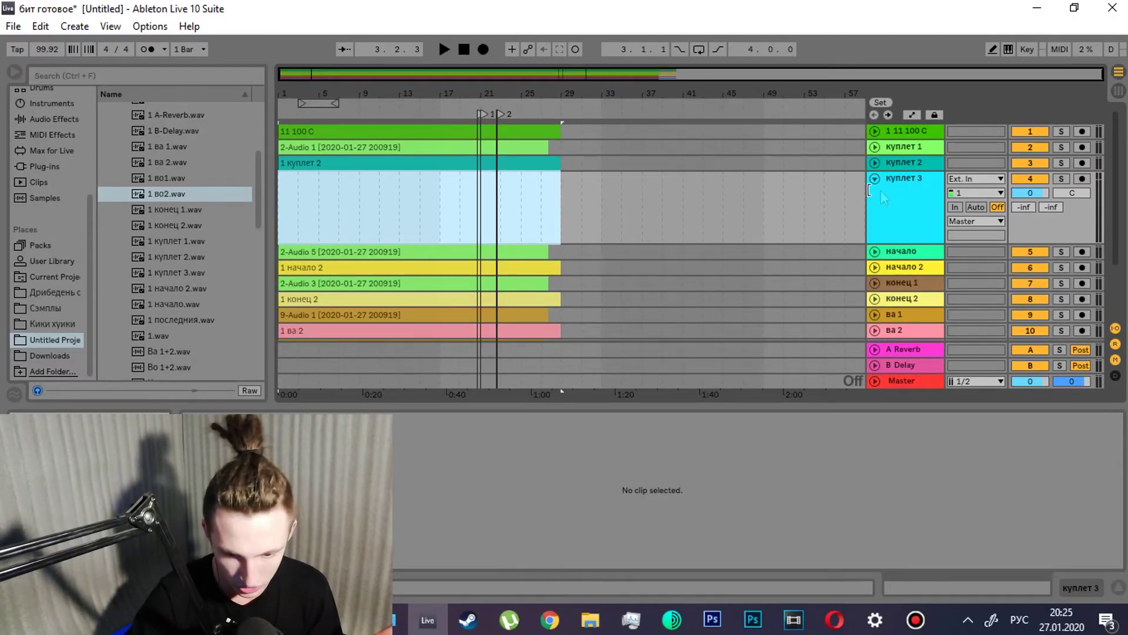
pyautogui.click(898, 197)
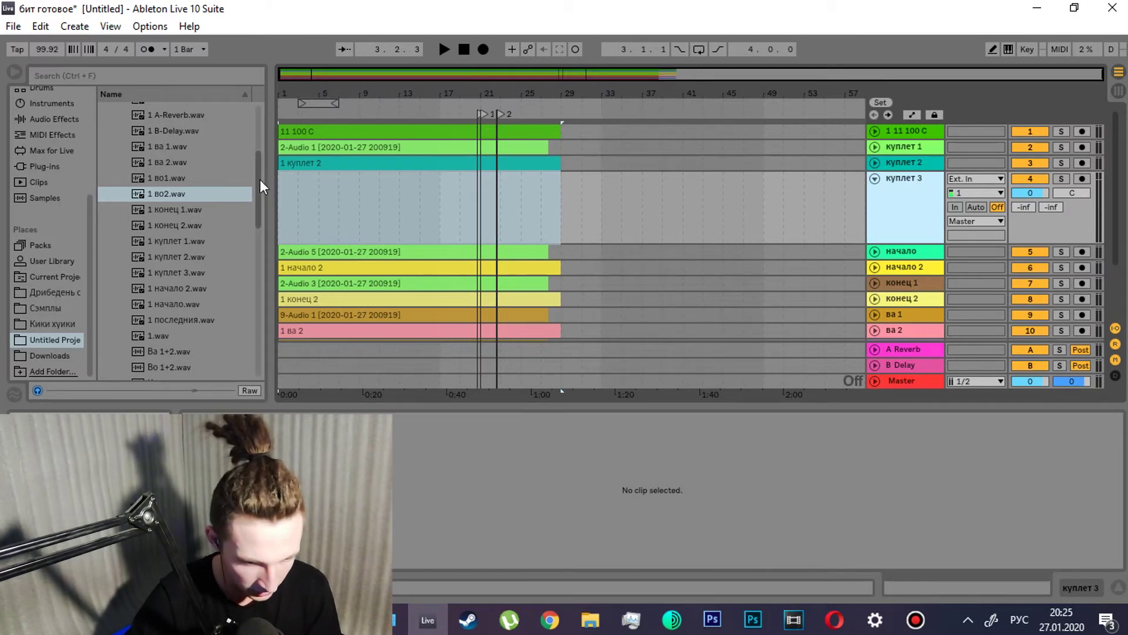
pyautogui.moveTo(263, 188); pyautogui.dragTo(262, 203)
pyautogui.moveTo(159, 219); pyautogui.dragTo(307, 188)
pyautogui.click(323, 227)
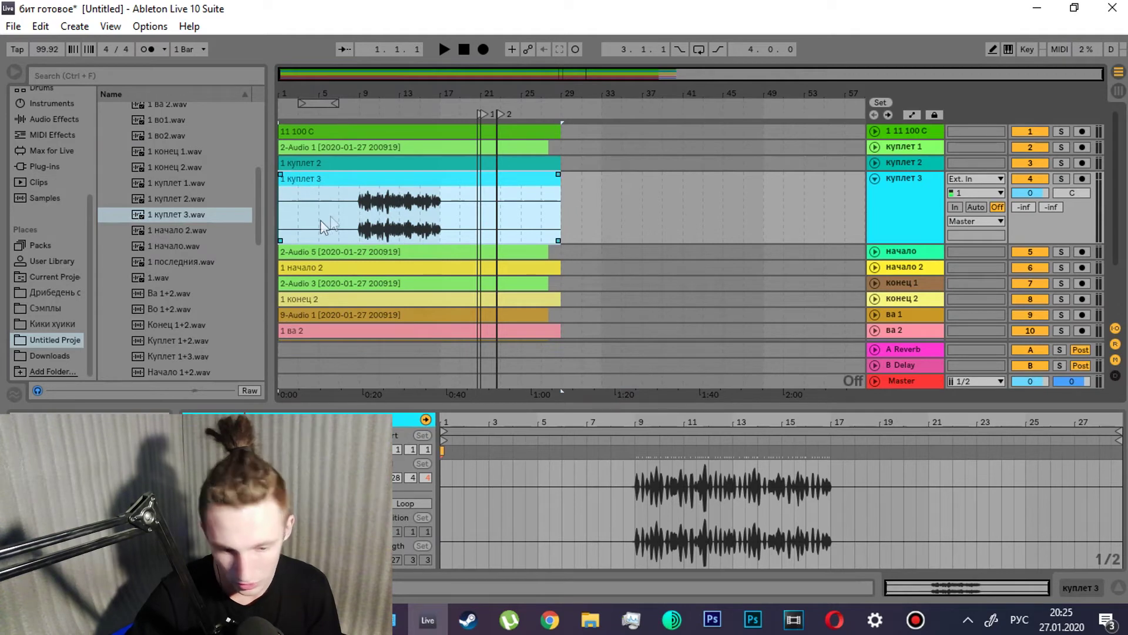
pyautogui.click(353, 213)
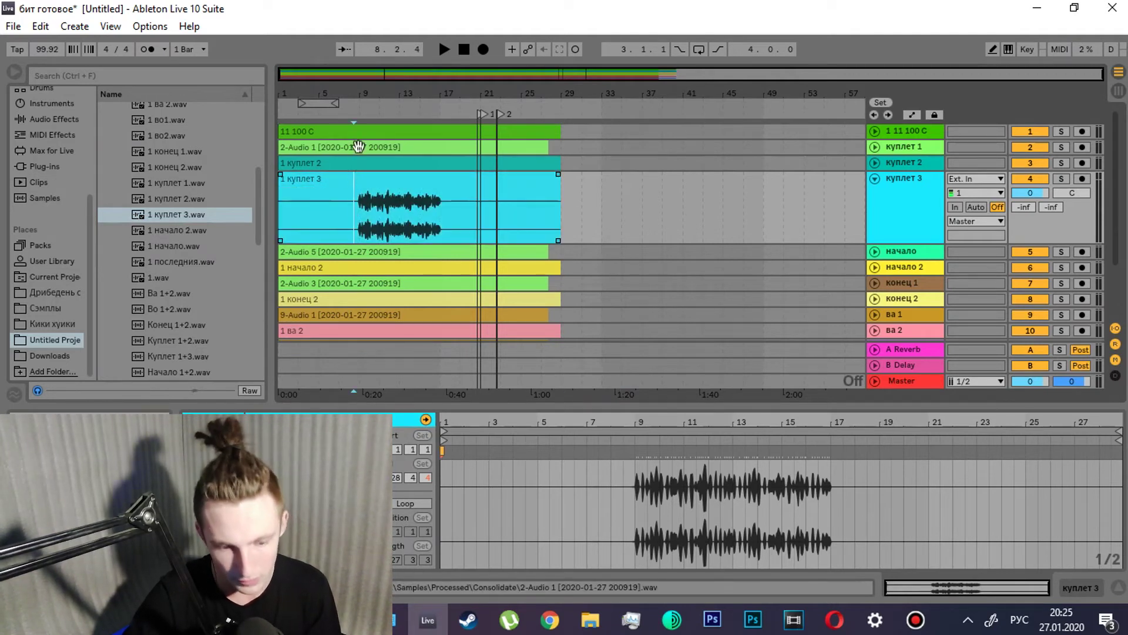
pyautogui.click(359, 179)
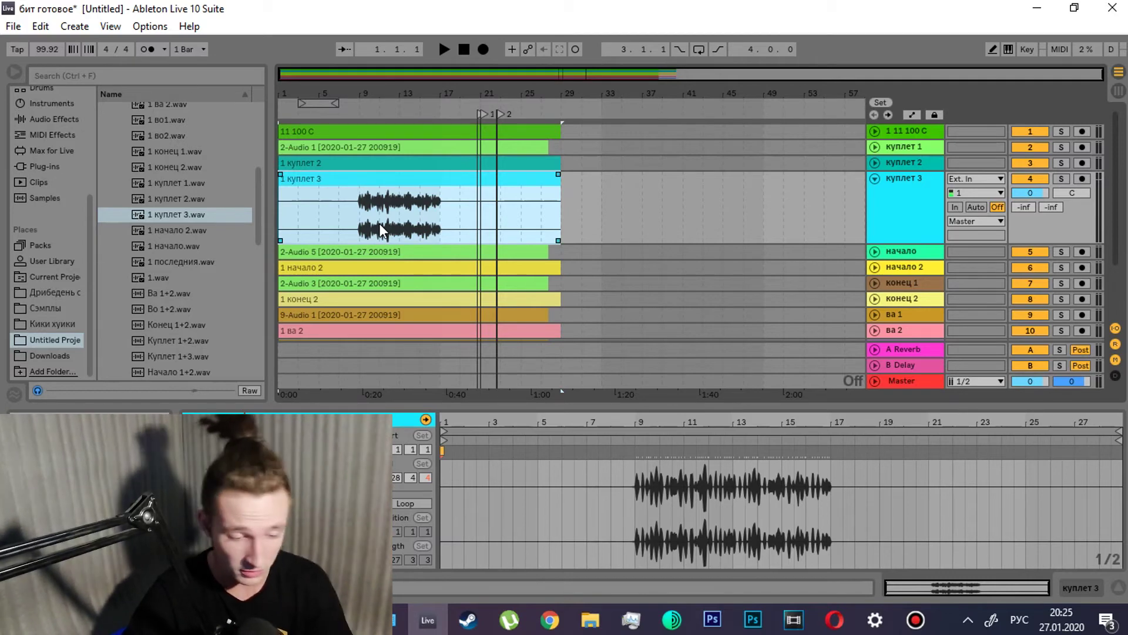
pyautogui.click(703, 208)
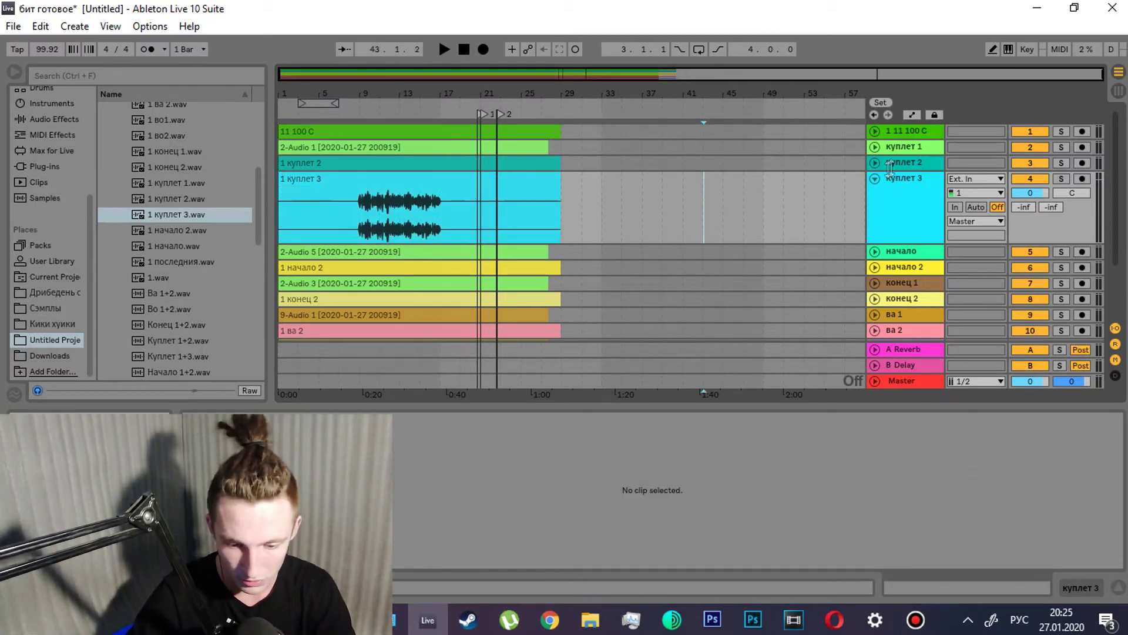
pyautogui.click(875, 178)
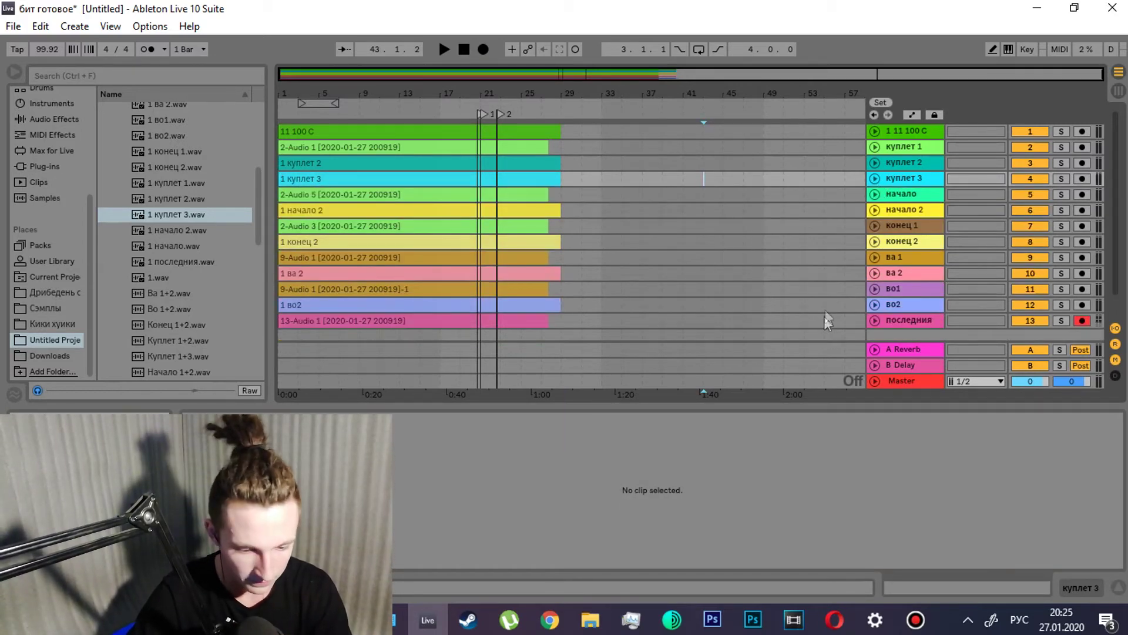
# Check the clip on the последния track, and play the verse from just before the куплет 1 vocal with all tracks active
pyautogui.click(875, 321)
pyautogui.click(878, 287)
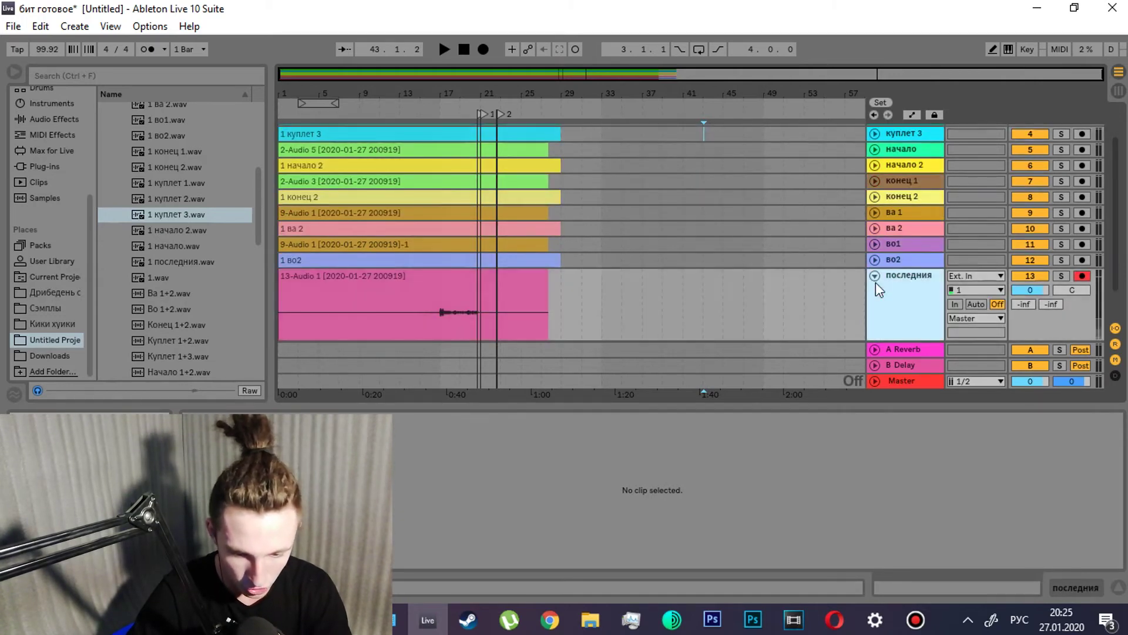
pyautogui.click(875, 276)
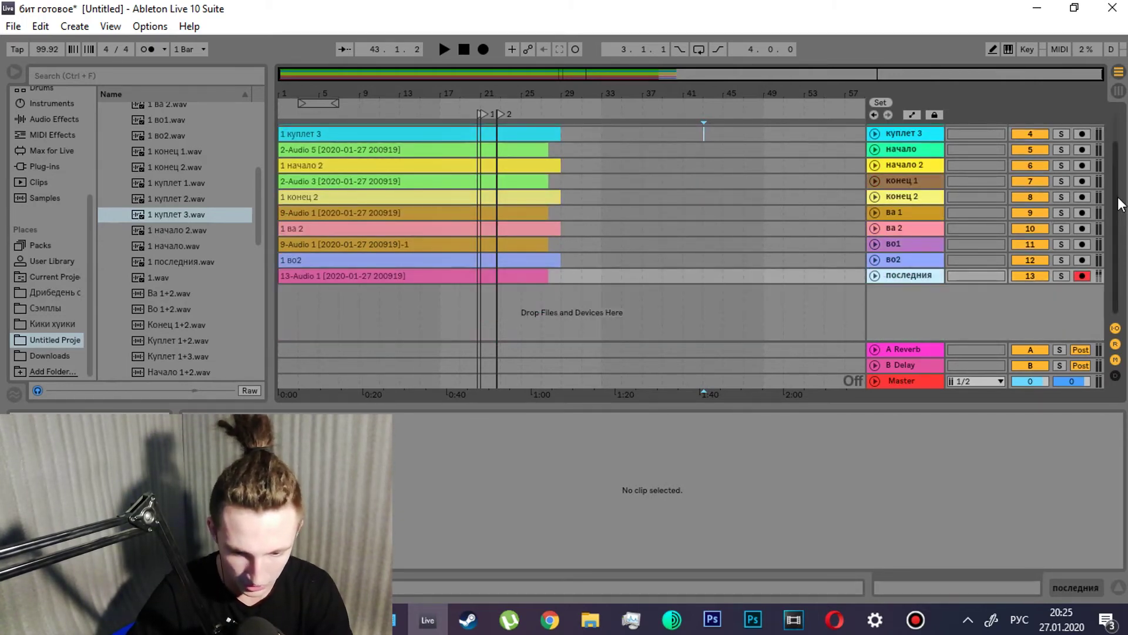
pyautogui.scroll(3, 1120, 204)
pyautogui.click(875, 146)
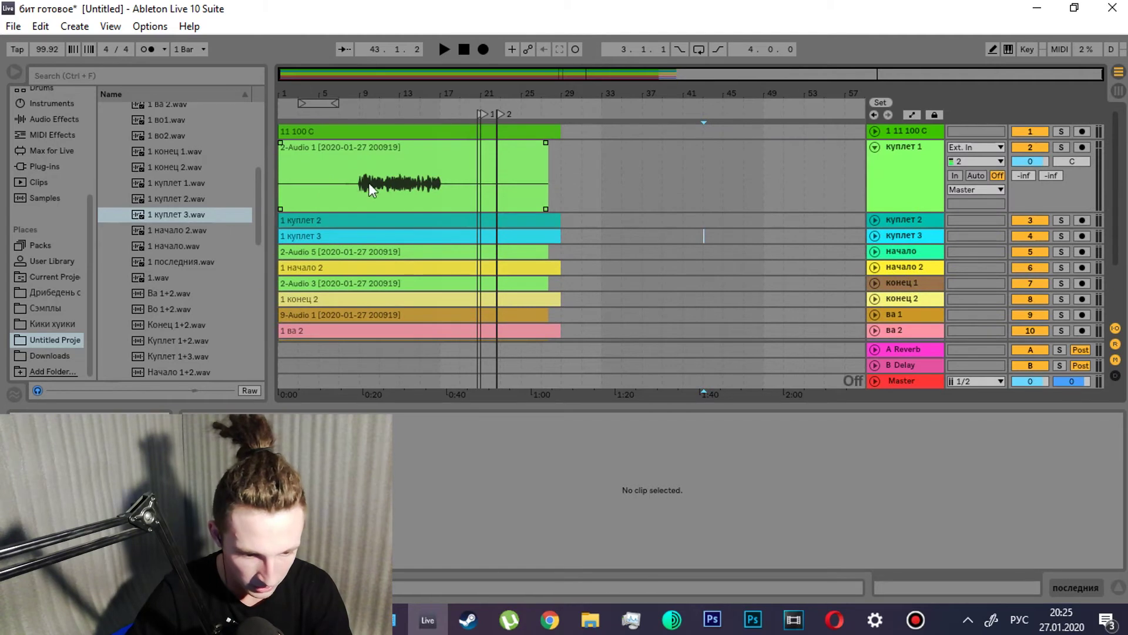
pyautogui.click(353, 185)
pyautogui.press('space')
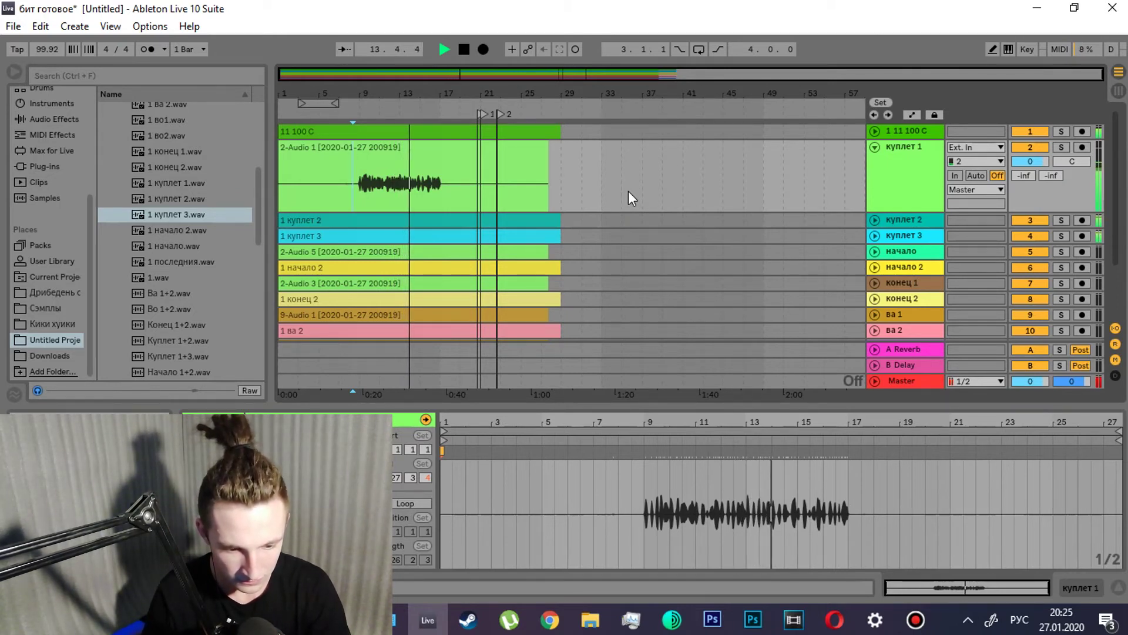
pyautogui.press('space')
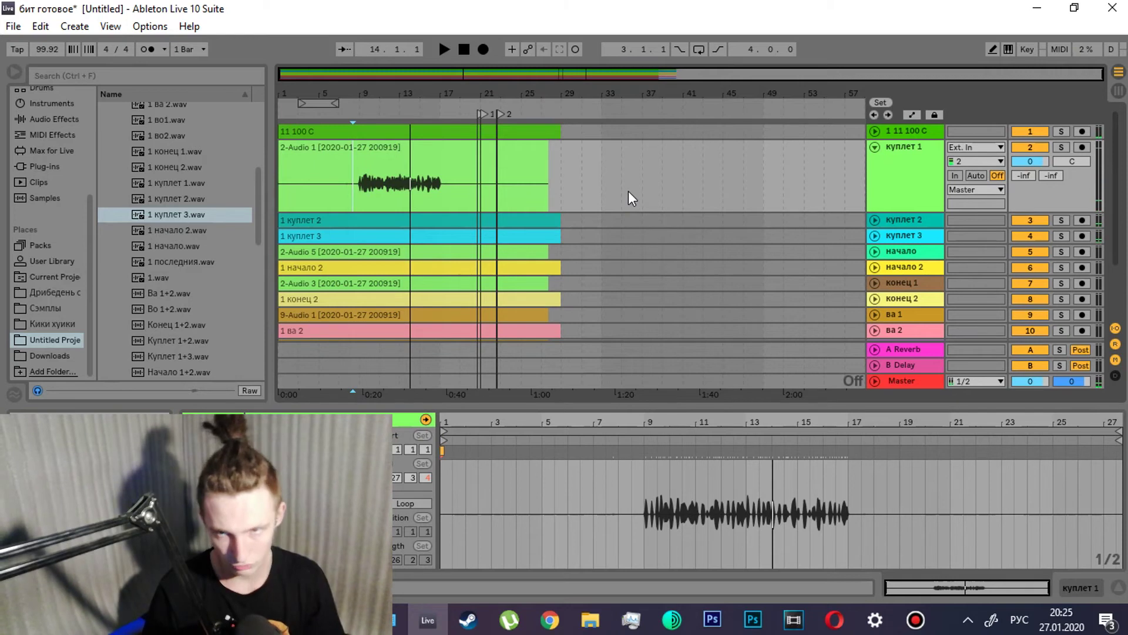
# Replay the verse with the куплет 2 and куплет 3 tracks muted for comparison, and reactivate both tracks
pyautogui.press('space')
pyautogui.click(1028, 219)
pyautogui.click(1033, 236)
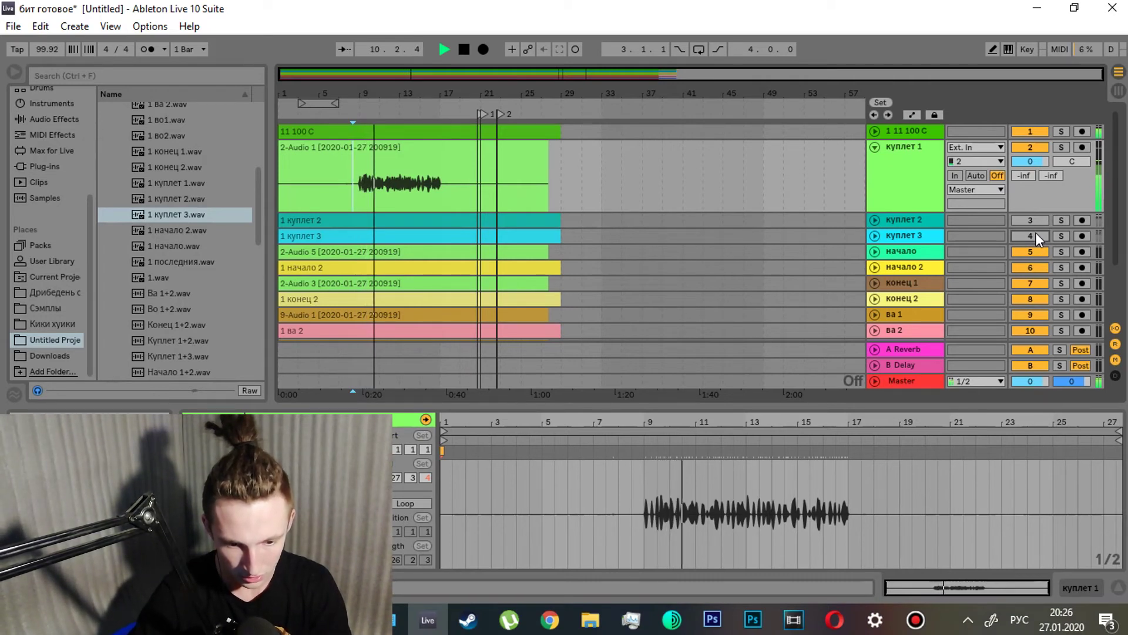
pyautogui.click(1036, 231)
pyautogui.click(1035, 222)
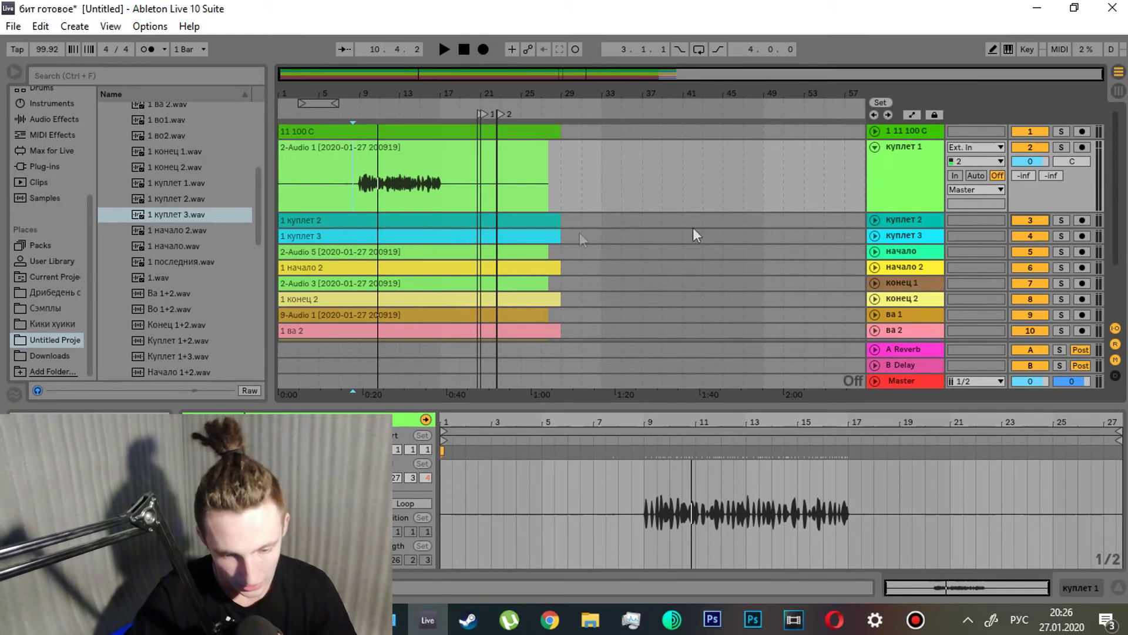
# Unfold the начало and начало 2 tracks, play their vocals from the start of the phrase, and fold both tracks
pyautogui.click(876, 147)
pyautogui.click(875, 210)
pyautogui.click(875, 210)
pyautogui.click(875, 210)
pyautogui.click(875, 194)
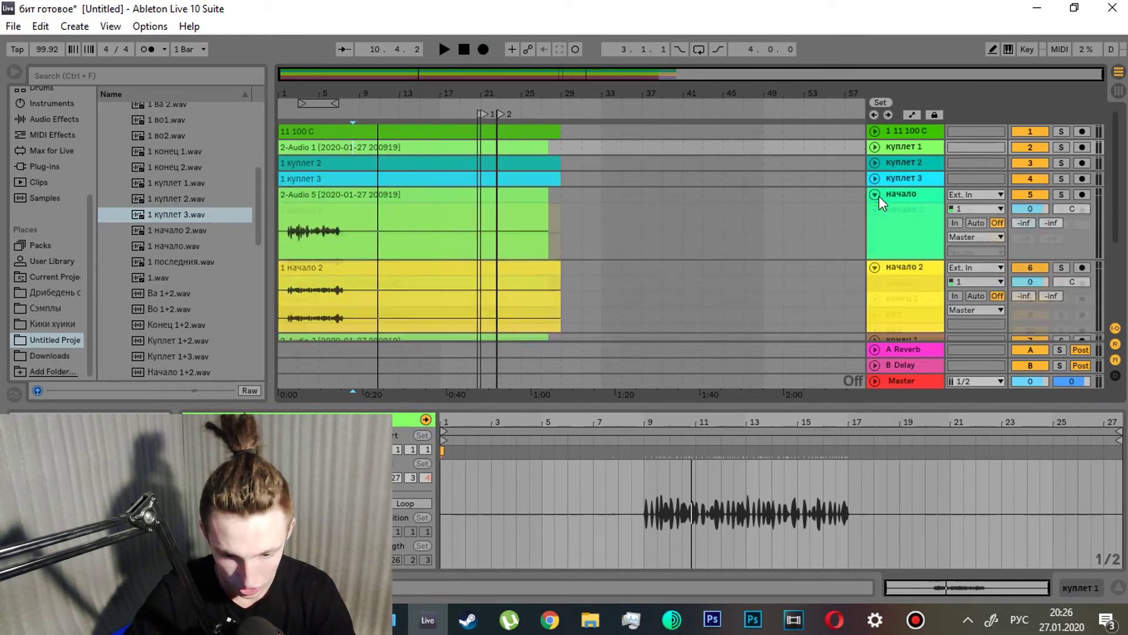
pyautogui.click(288, 240)
pyautogui.press('space')
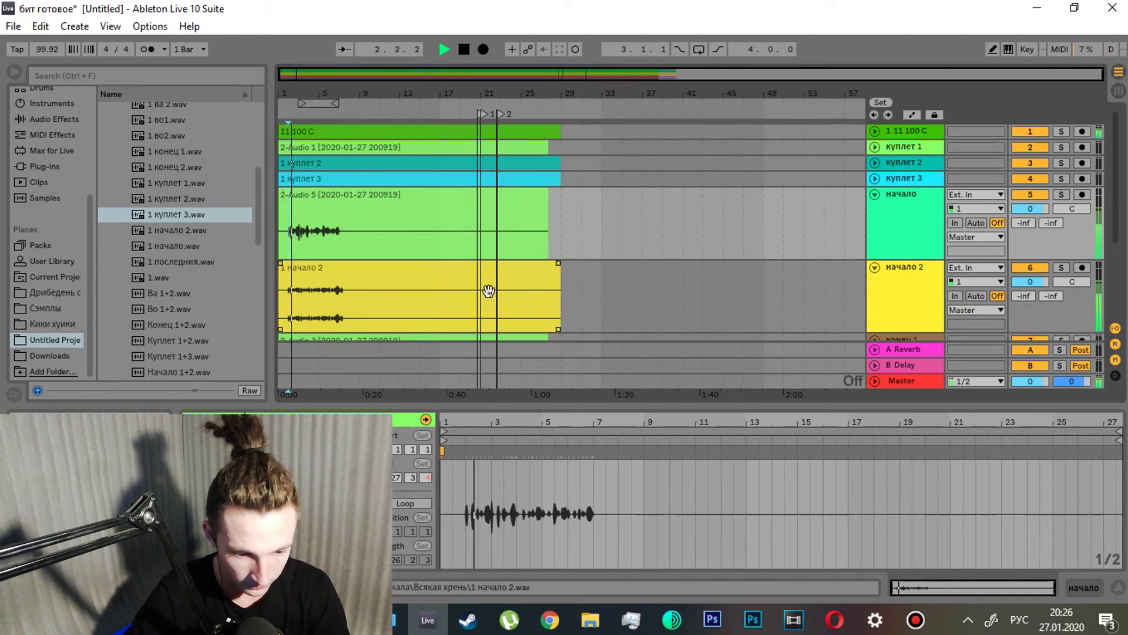
pyautogui.click(875, 194)
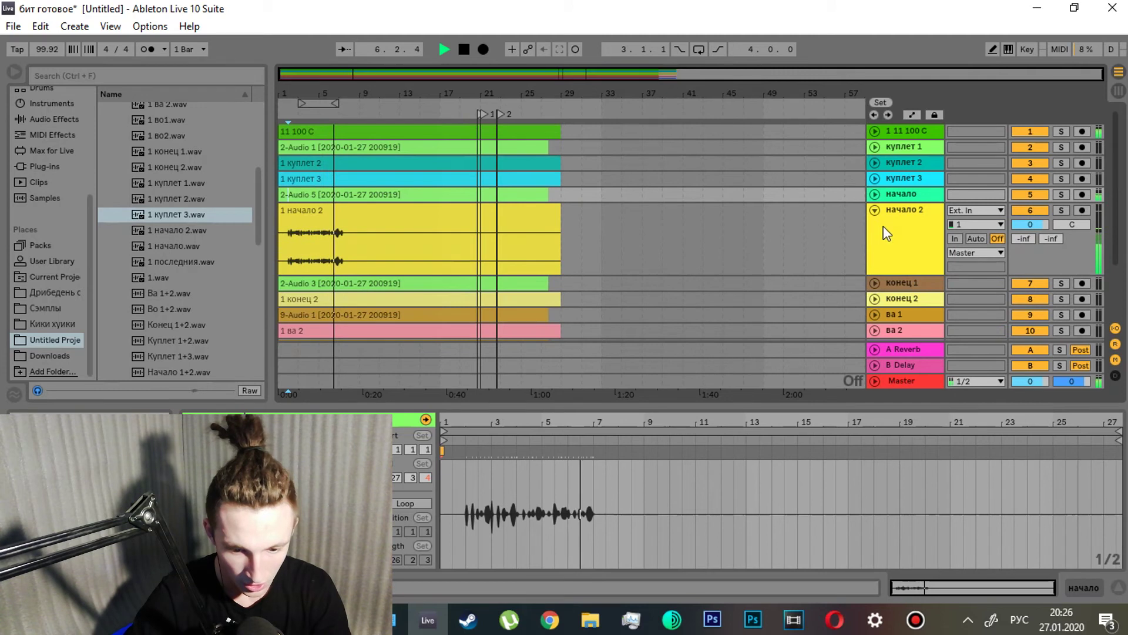
pyautogui.click(874, 210)
pyautogui.press('space')
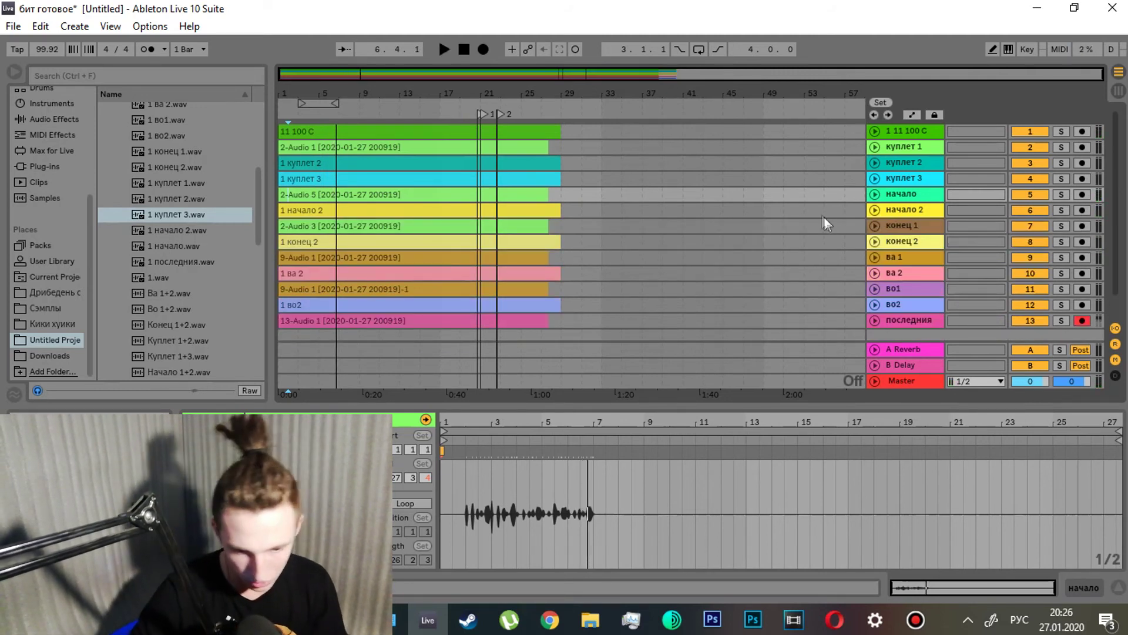
pyautogui.click(876, 148)
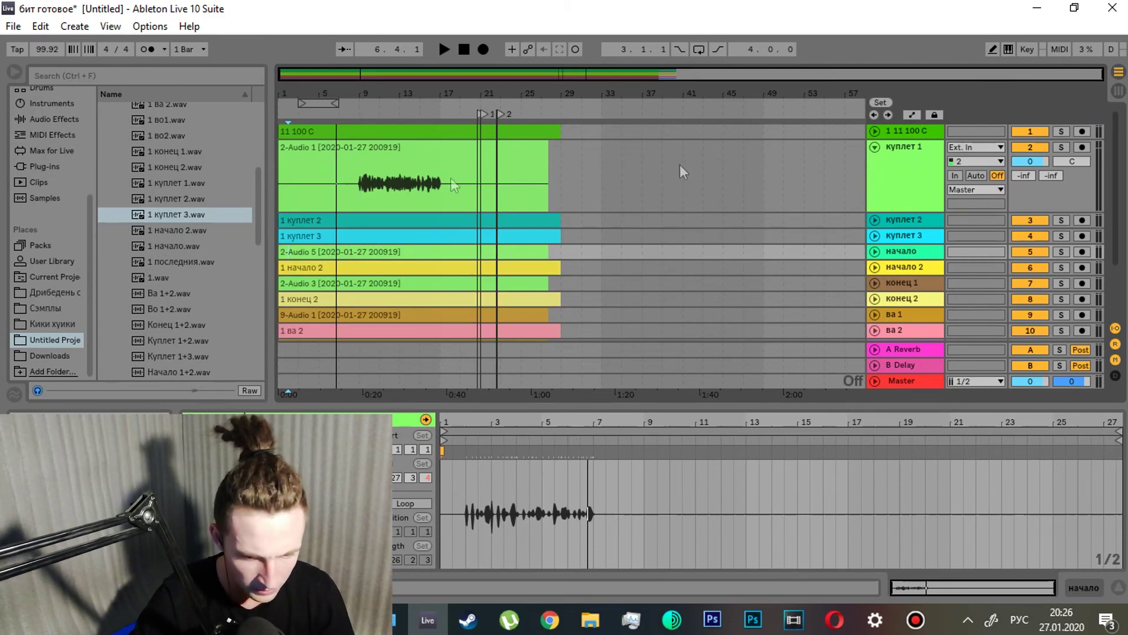
pyautogui.click(874, 148)
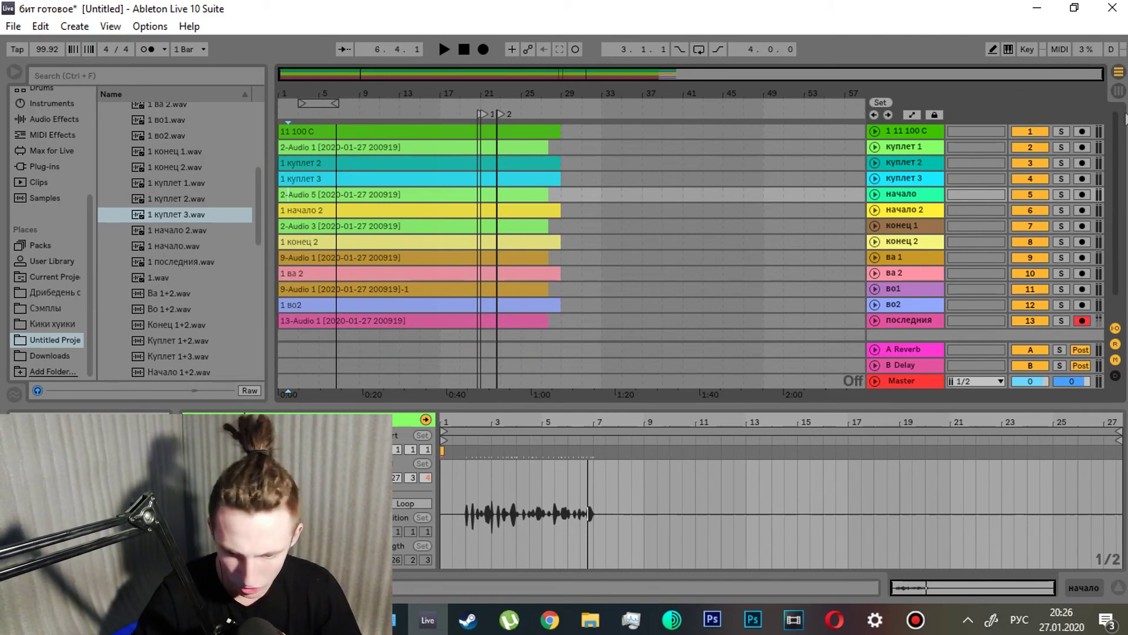
pyautogui.scroll(-1, 1111, 127)
pyautogui.scroll(1, 1111, 127)
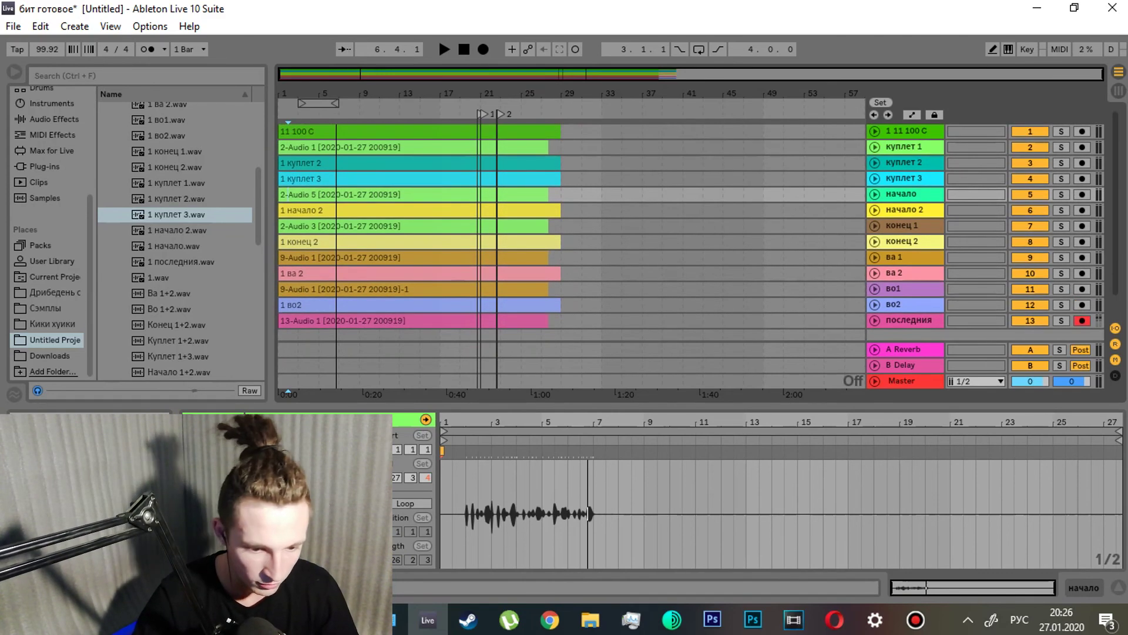